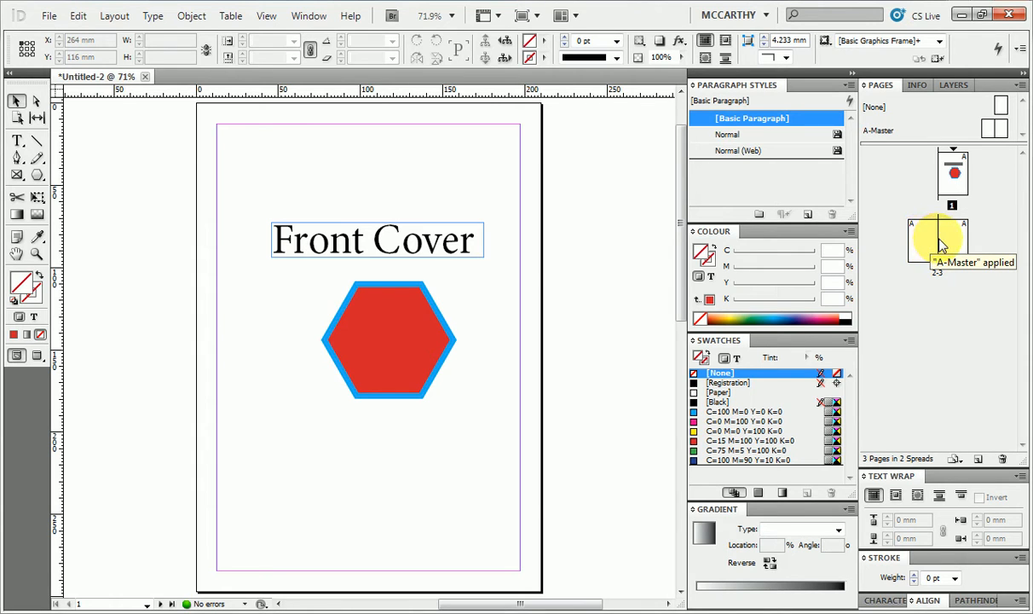
Step: On the A-Master spread, draw a 425 × 34.5 mm rectangle across the top of both pages and fill it with C=0 M=100 Y=0 K=0
double_click(992, 128)
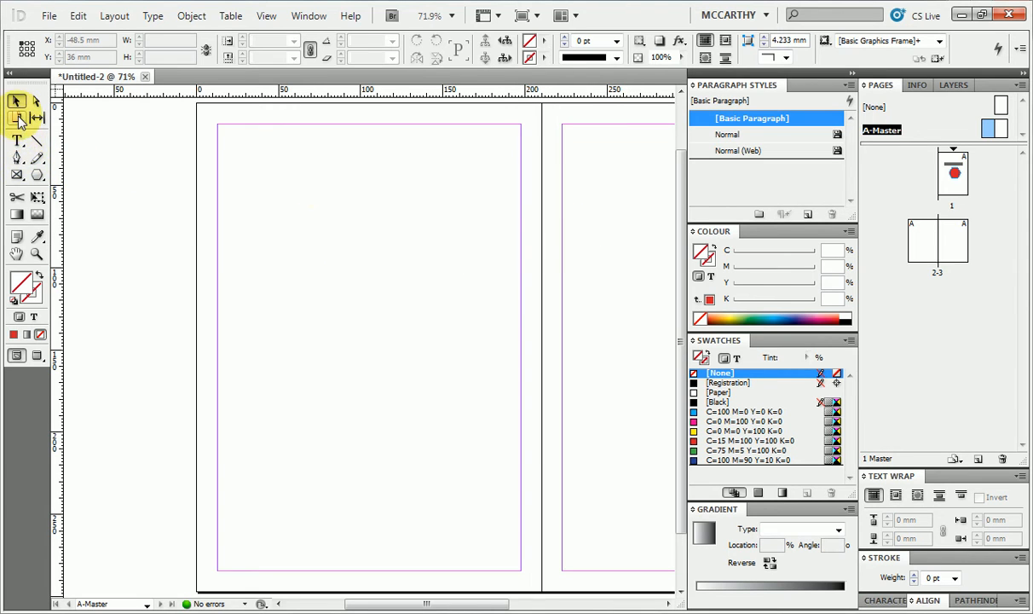
left_click(23, 174)
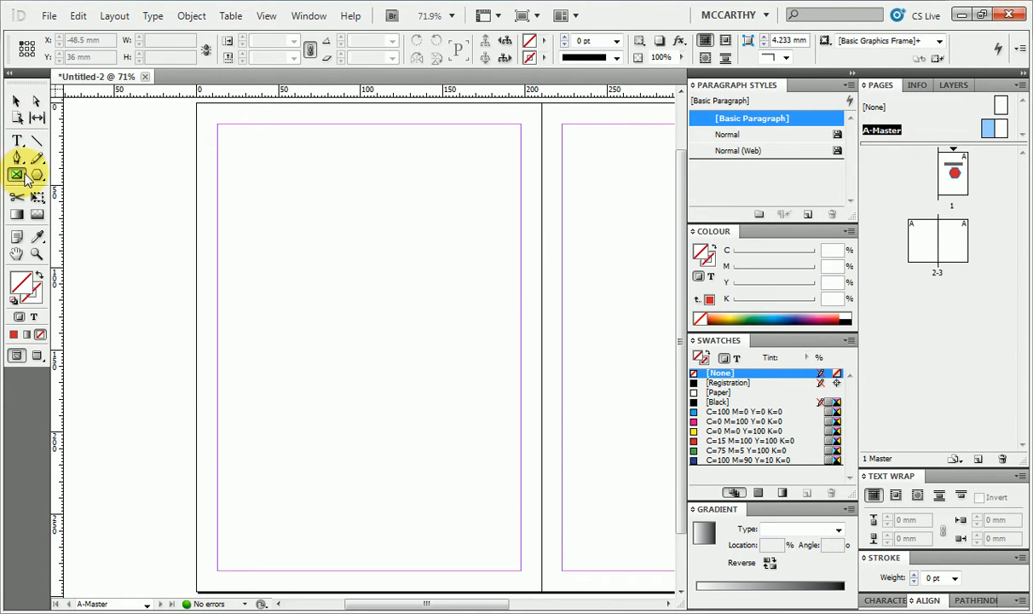
left_click_drag(33, 177, 85, 173)
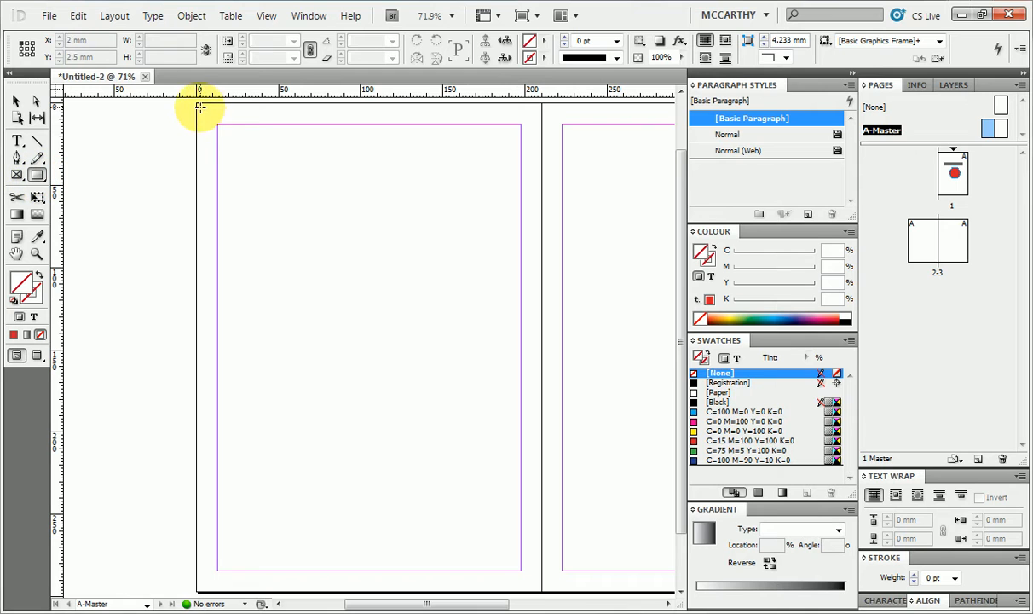
left_click_drag(197, 105, 495, 158)
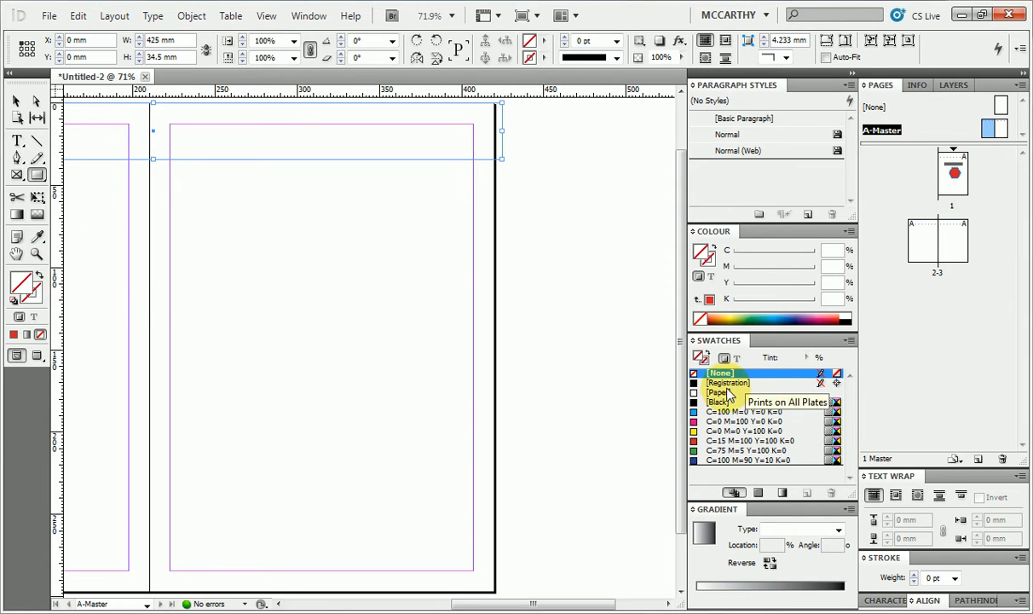
left_click(722, 421)
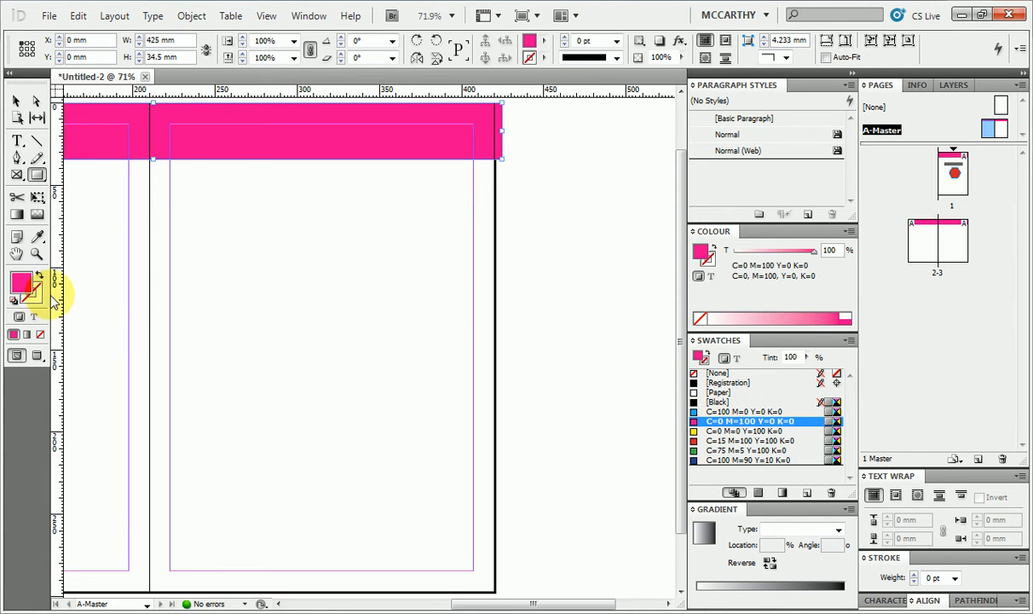
Step: Add a text frame about 95 × 18 mm inside the magenta band on the right master page and enter the person's name
left_click(17, 141)
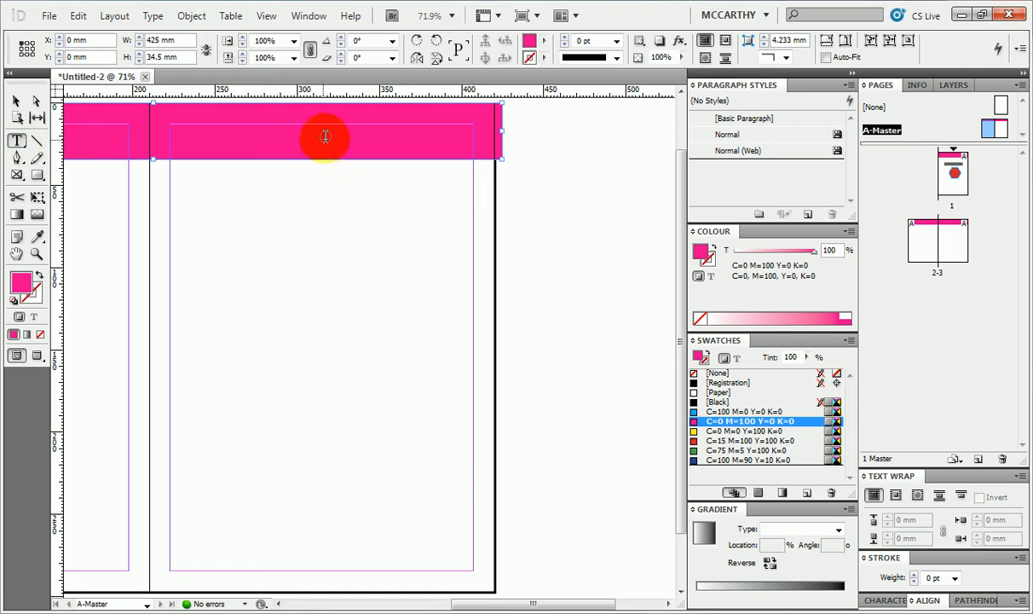
left_click_drag(318, 117, 473, 145)
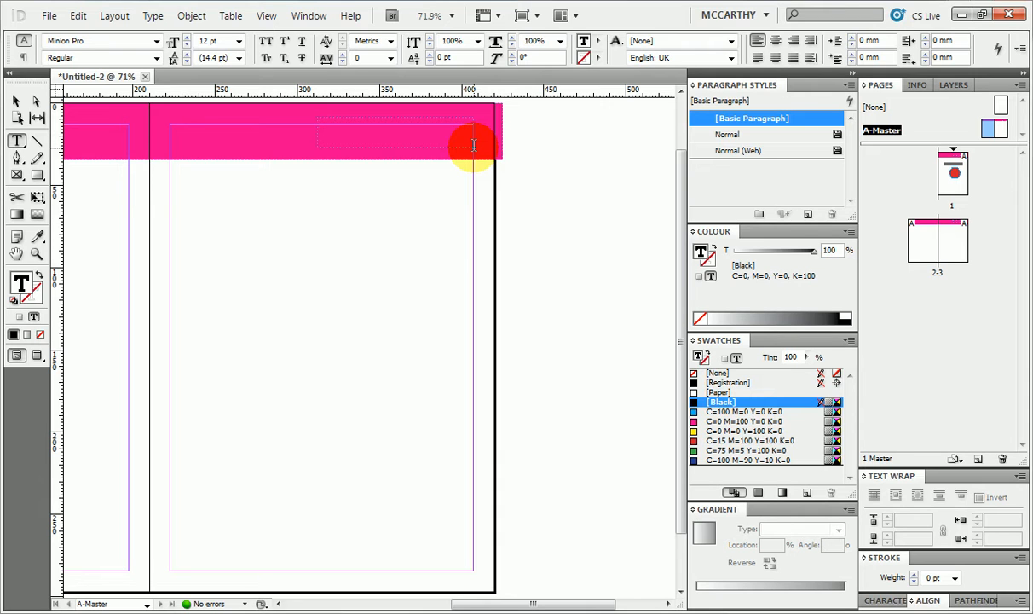
type("Mr Laws")
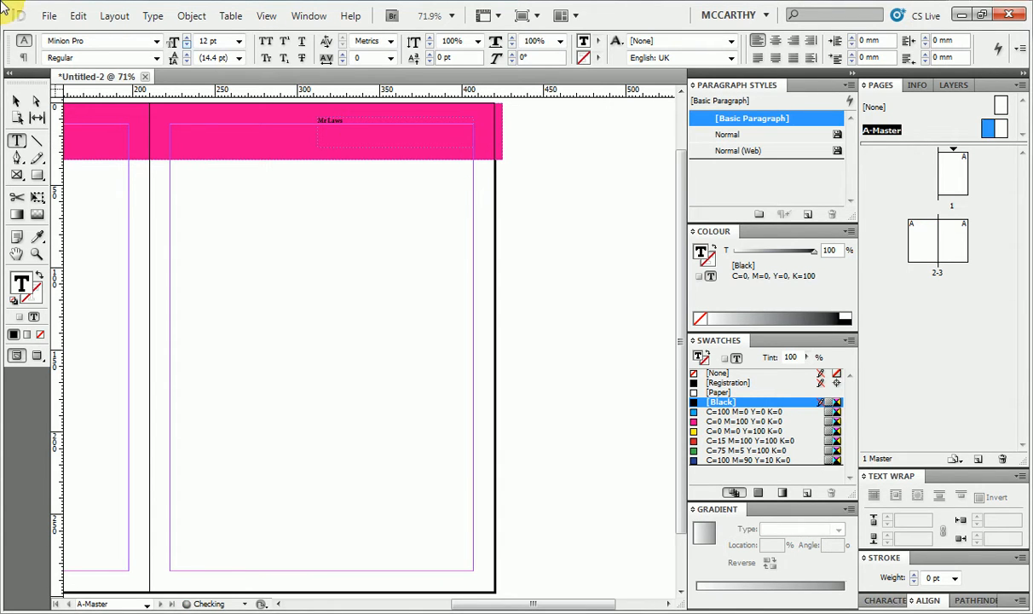
Step: Set the name text in the top band to 36 pt and colour it [Paper]
left_click(15, 101)
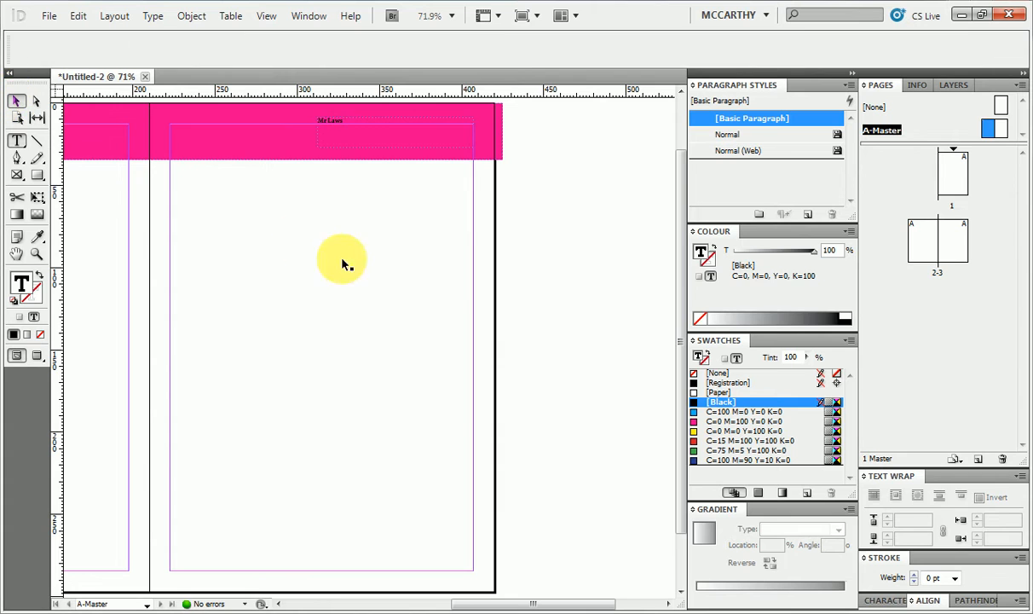
left_click(345, 129)
double_click(342, 125)
left_click_drag(344, 122, 308, 120)
left_click(239, 41)
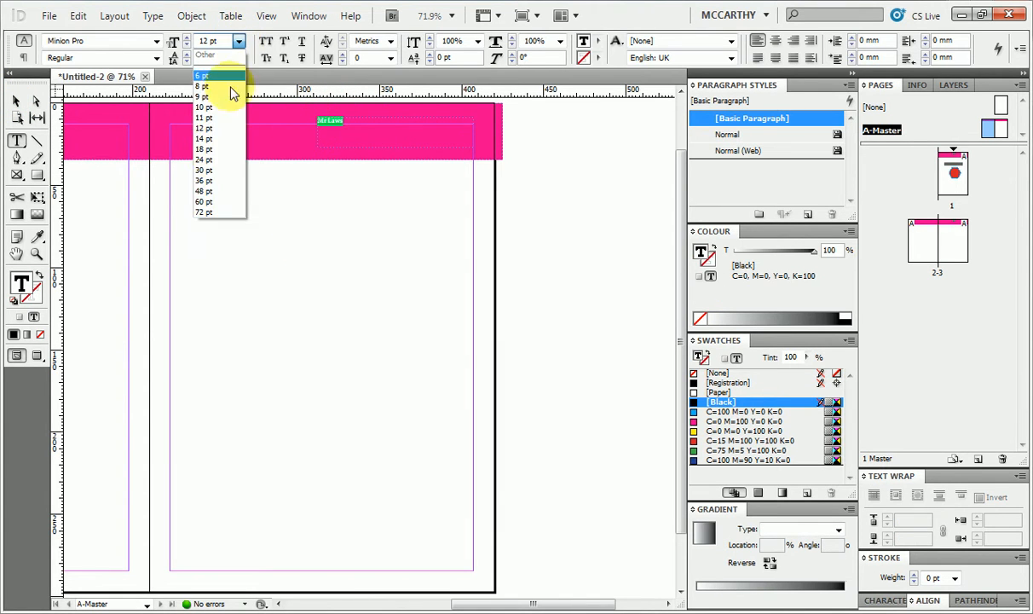
left_click(212, 177)
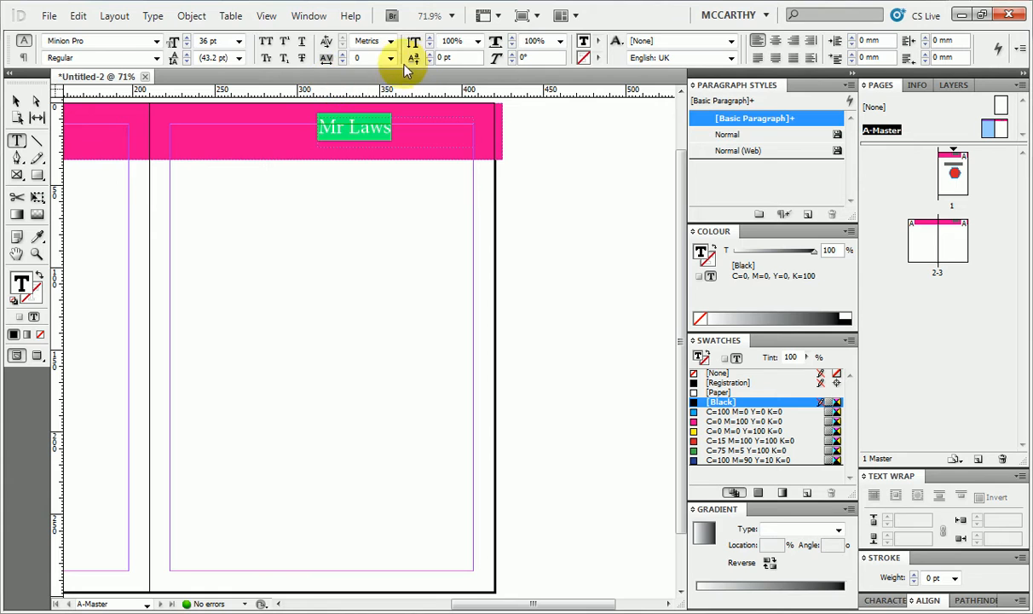
left_click(599, 43)
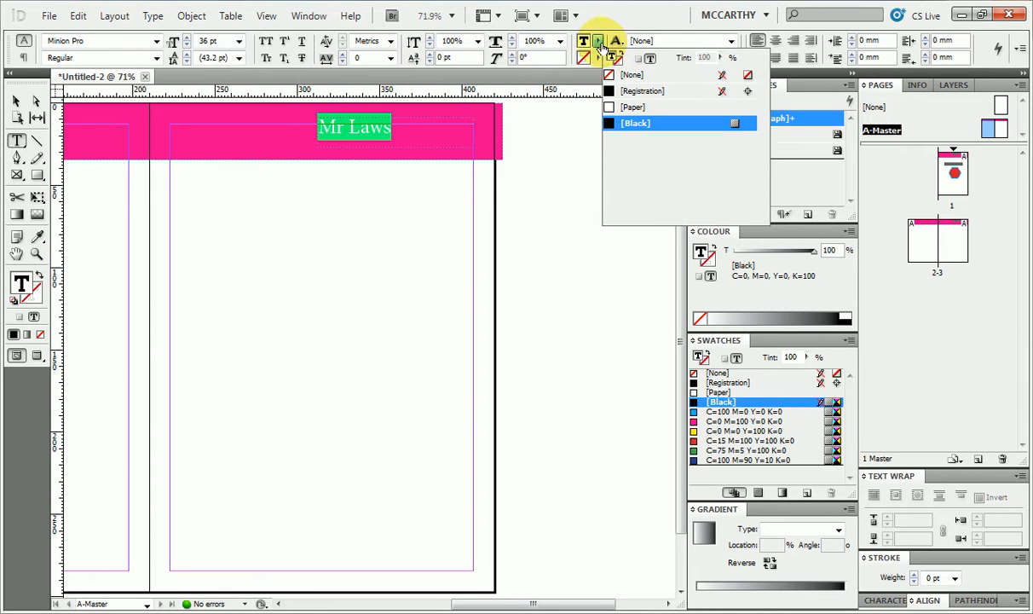
left_click(633, 108)
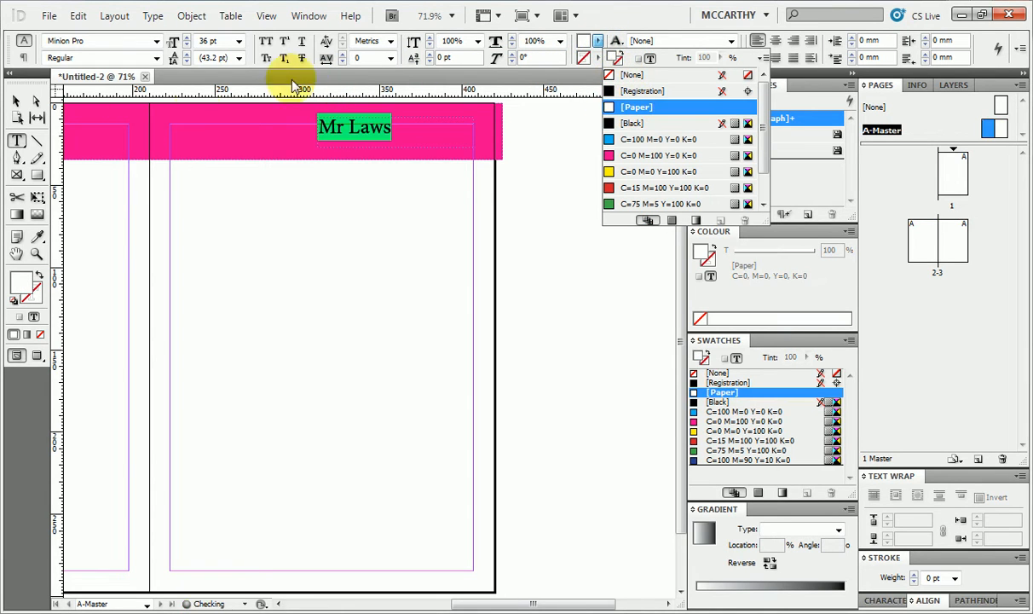
Step: Change the header name's font to Niagara Engraved and its size to 60 pt
left_click(156, 41)
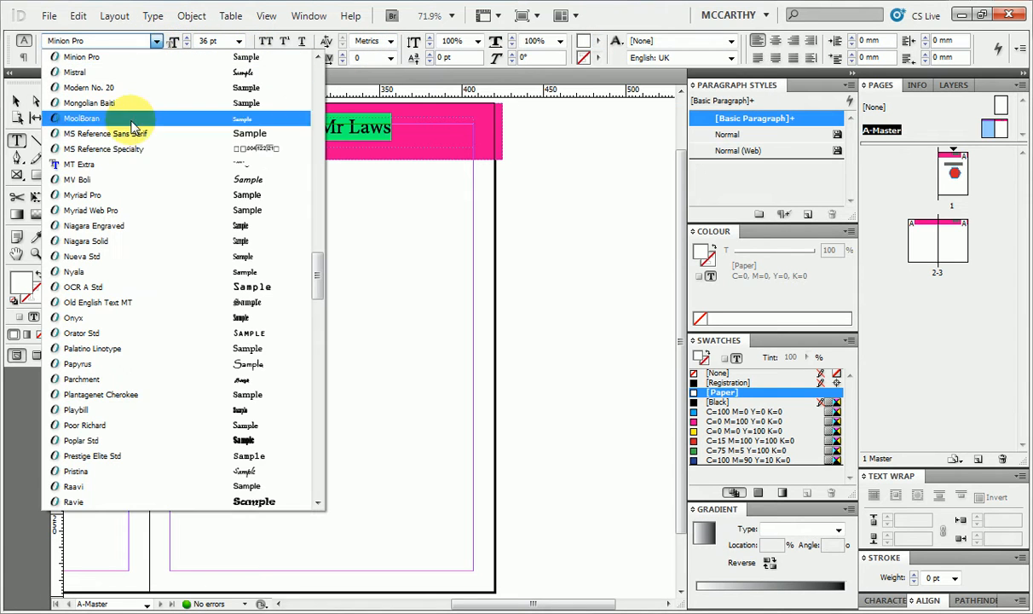
left_click(119, 224)
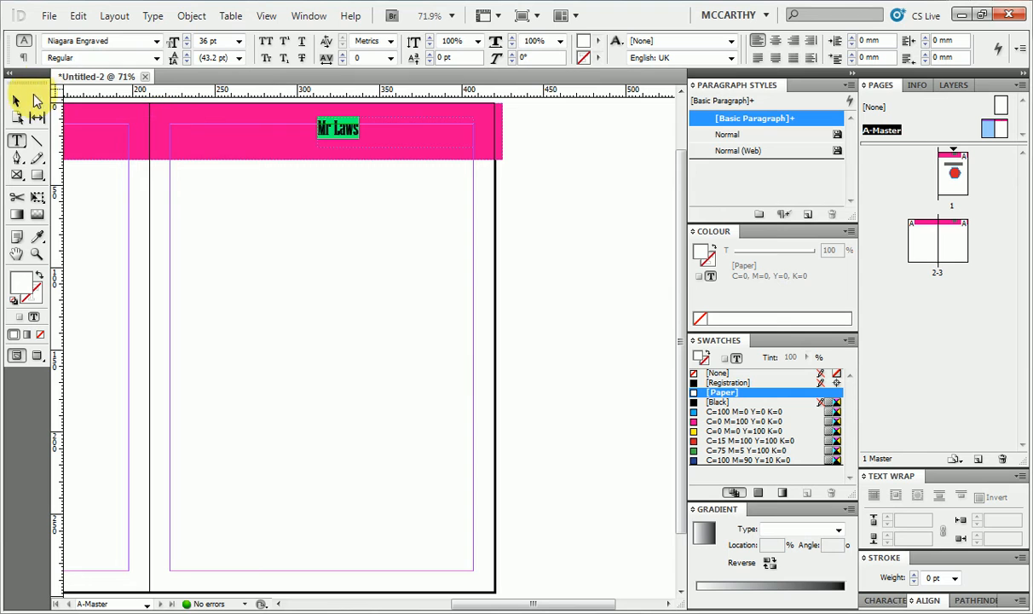
left_click(239, 41)
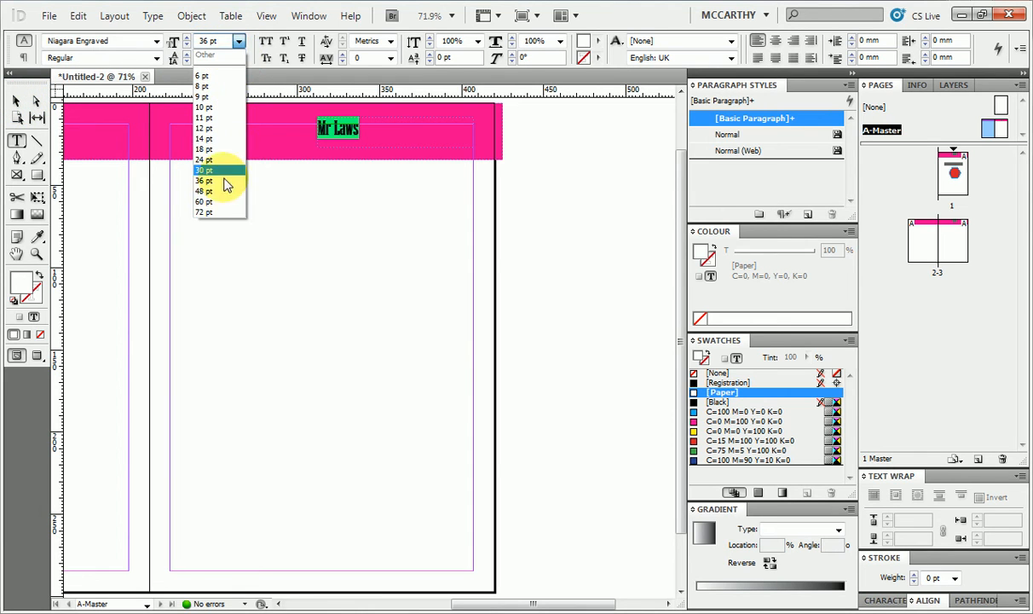
left_click(217, 203)
Step: Move the name text frame along the top band so the name sits at the right page's outer margin
left_click(15, 100)
left_click(373, 136)
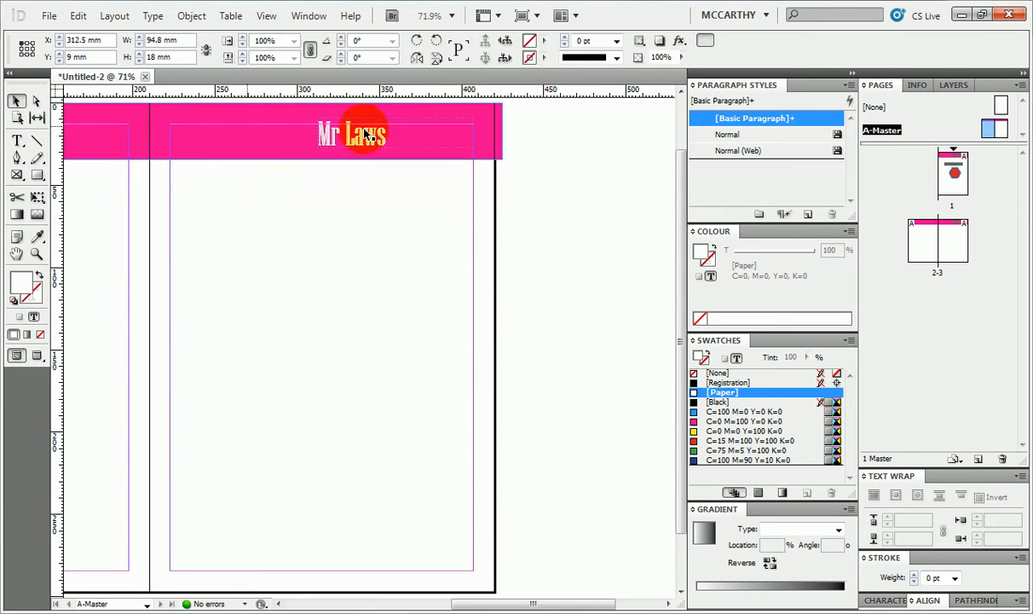
left_click_drag(373, 136, 461, 136)
left_click(470, 214)
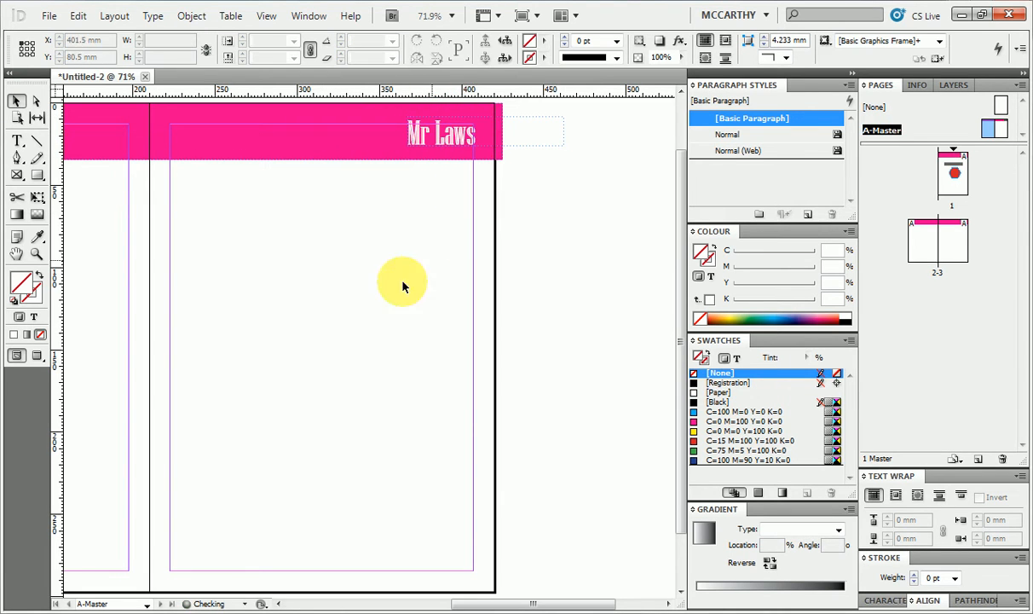
Step: Duplicate the magenta band and place the copy along the bottom of the master spread, at about X -2.5 mm, Y 264.5 mm
left_click_drag(287, 362, 542, 379)
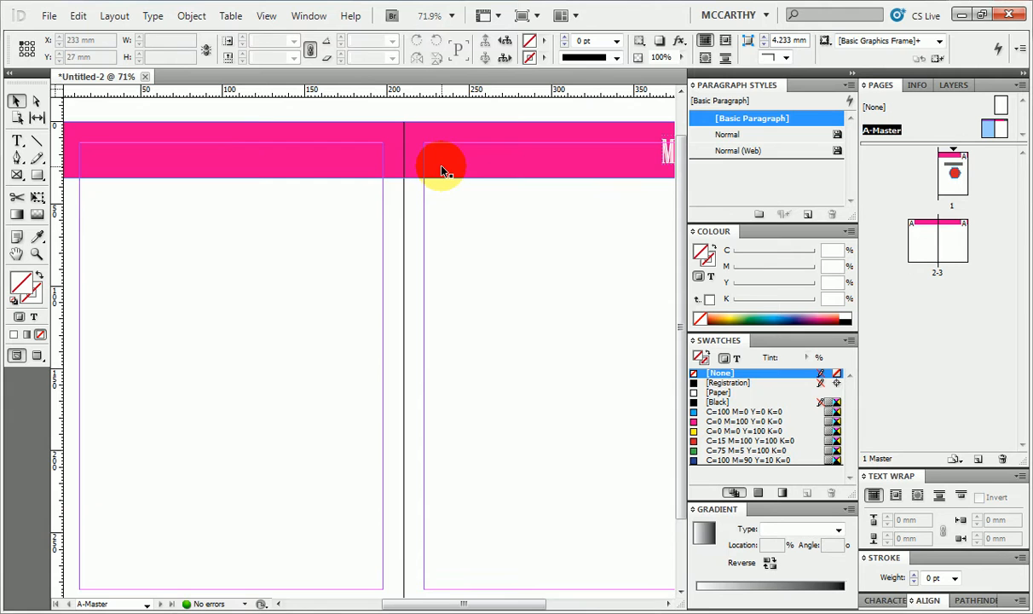
left_click_drag(442, 167, 457, 486)
left_click_drag(468, 373, 388, 176)
left_click_drag(508, 281, 470, 277)
left_click_drag(468, 371, 449, 499)
left_click(426, 381)
left_click(426, 490)
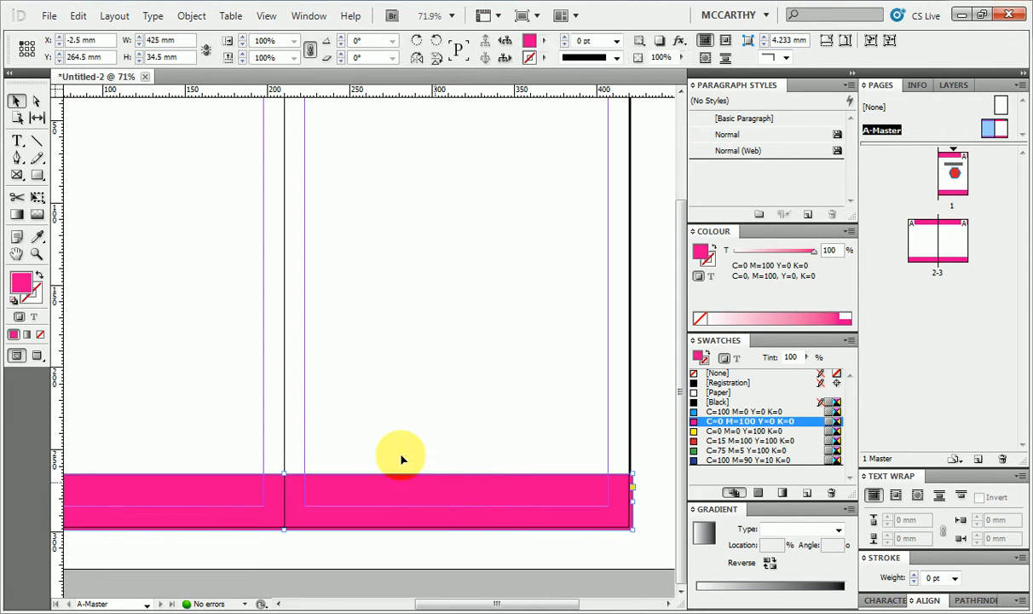
Step: Give the bottom magenta band a black stroke with a weight of 5 pt
left_click(32, 291)
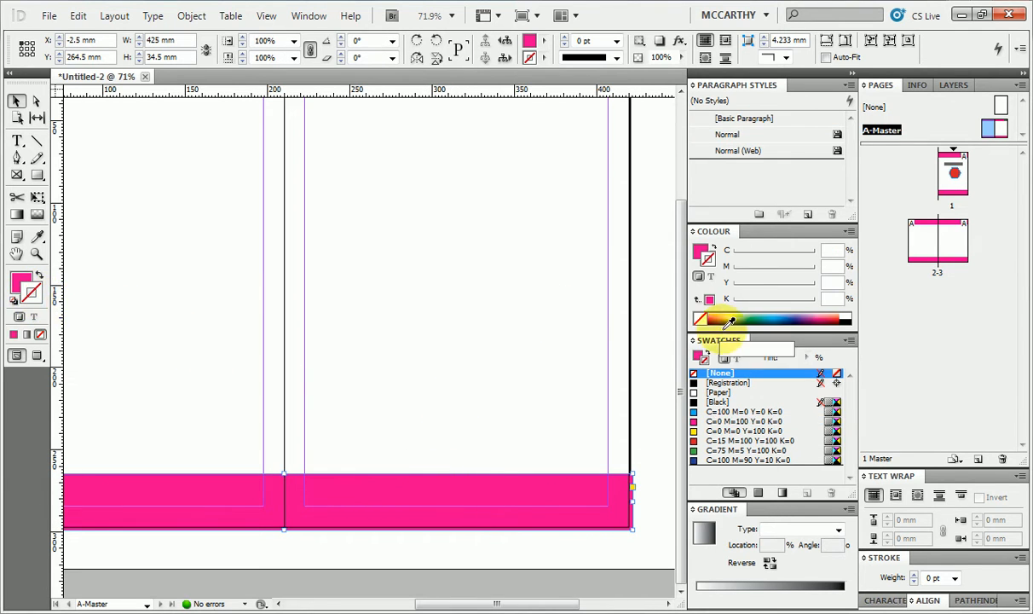
left_click(847, 320)
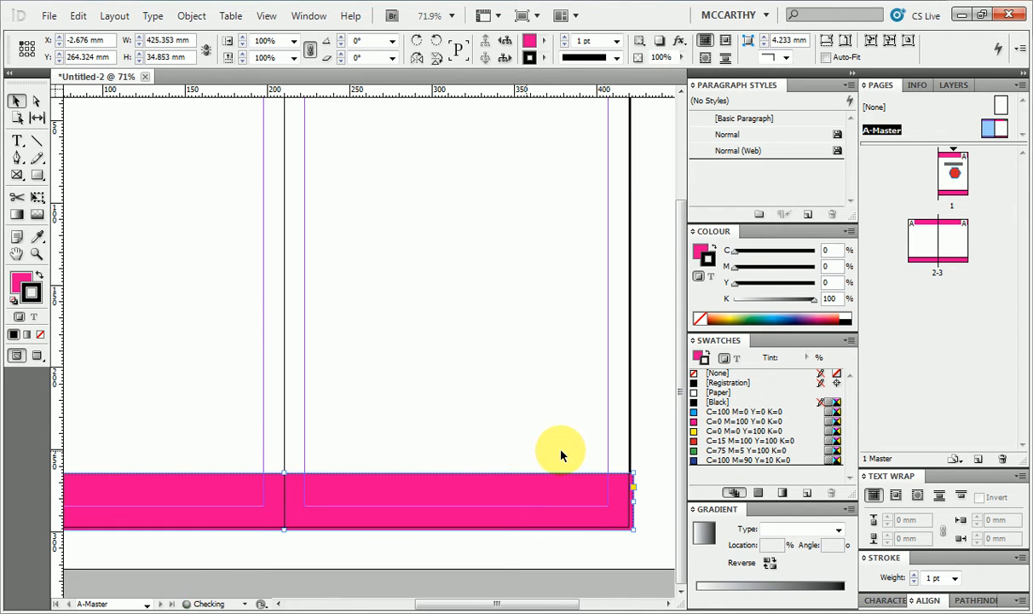
left_click(913, 574)
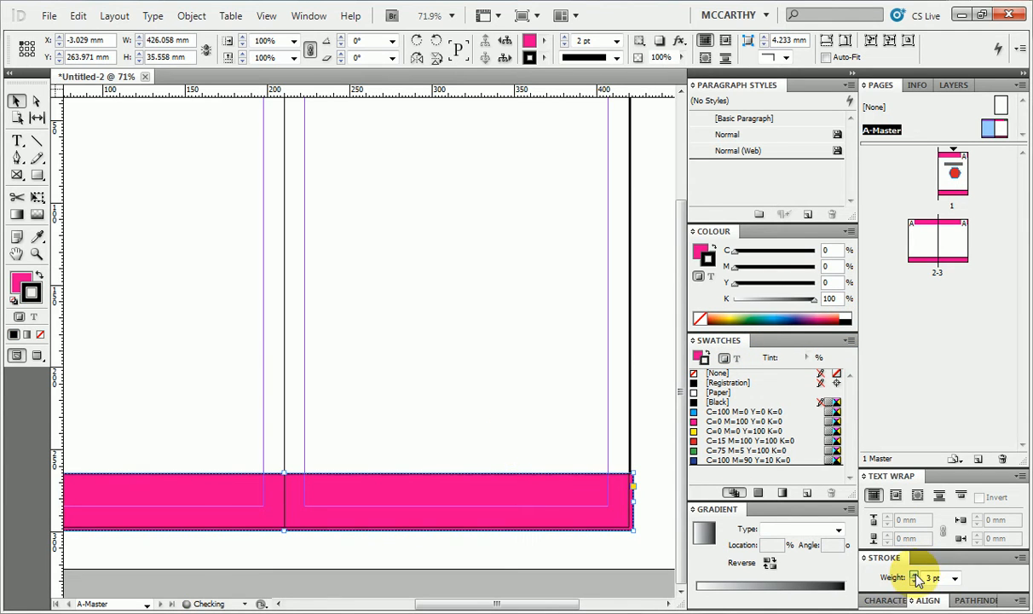
left_click(914, 574)
left_click(914, 575)
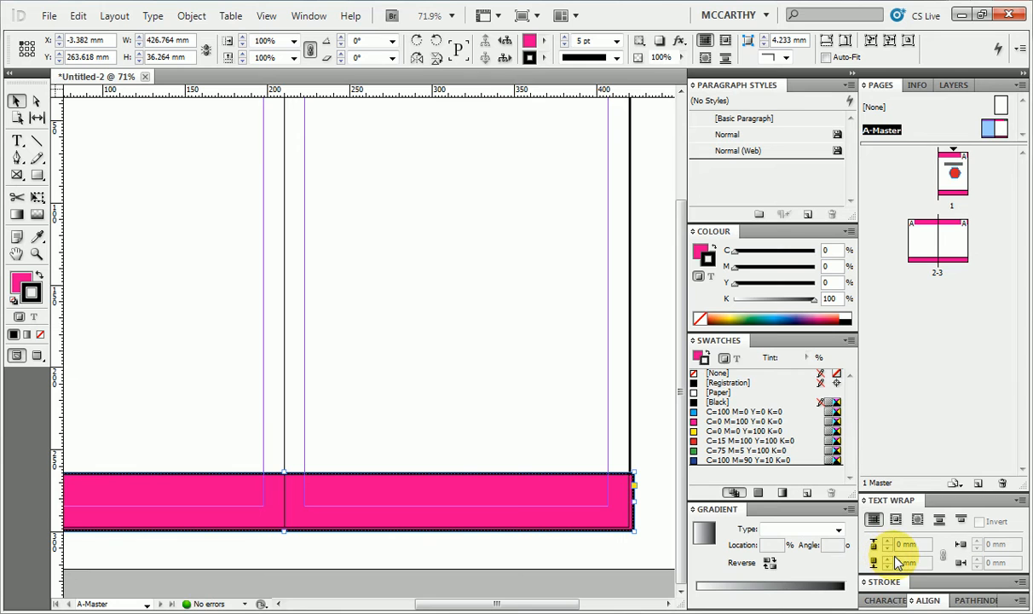
Step: Change the bottom band's stroke type to Right Slant Hash with a weight of 20 pt, and deselect the band
left_click(884, 581)
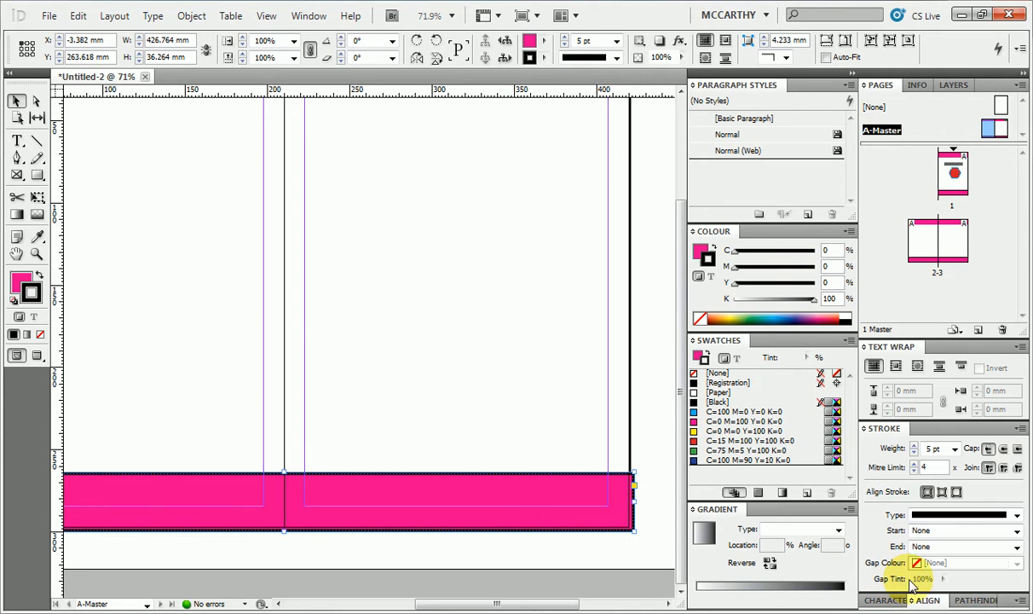
left_click(1016, 515)
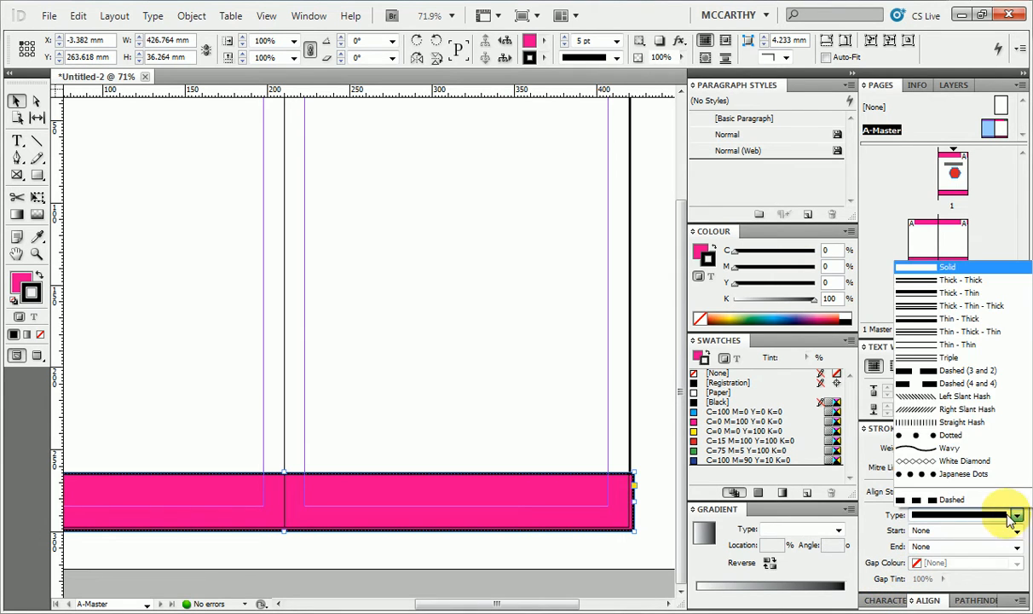
left_click(966, 409)
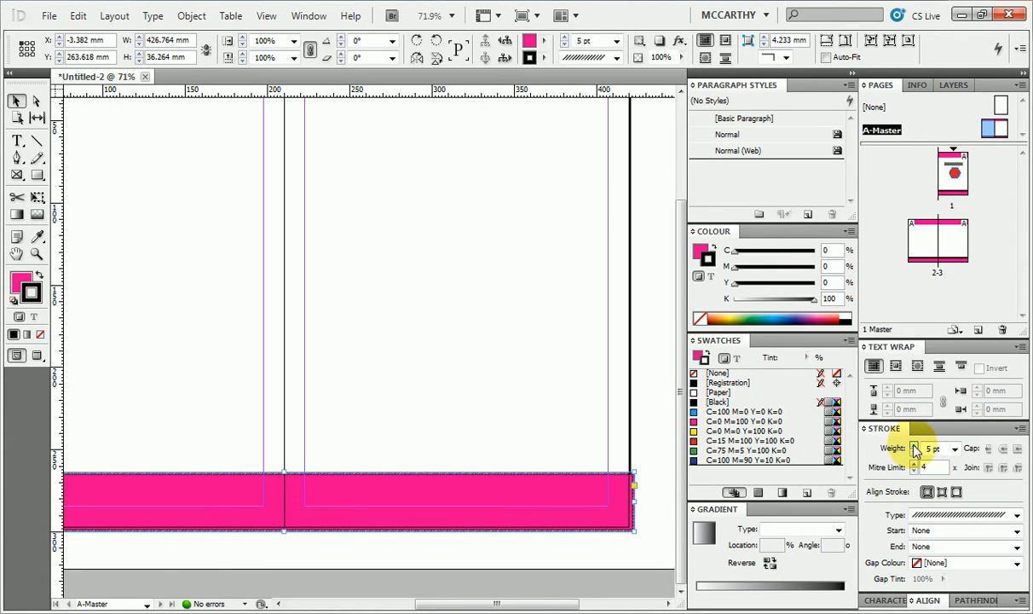
left_click(954, 449)
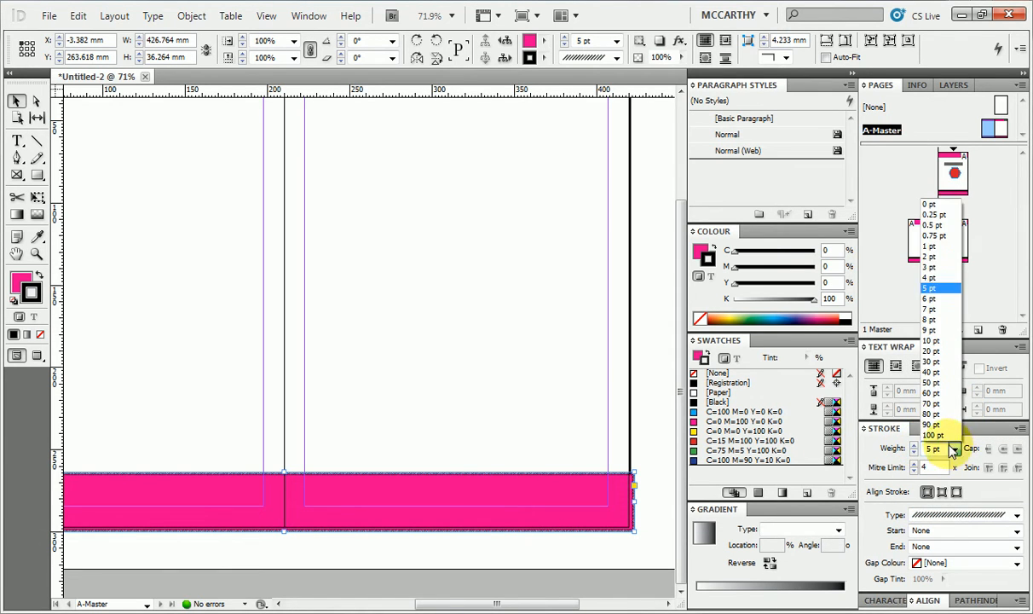
left_click(933, 352)
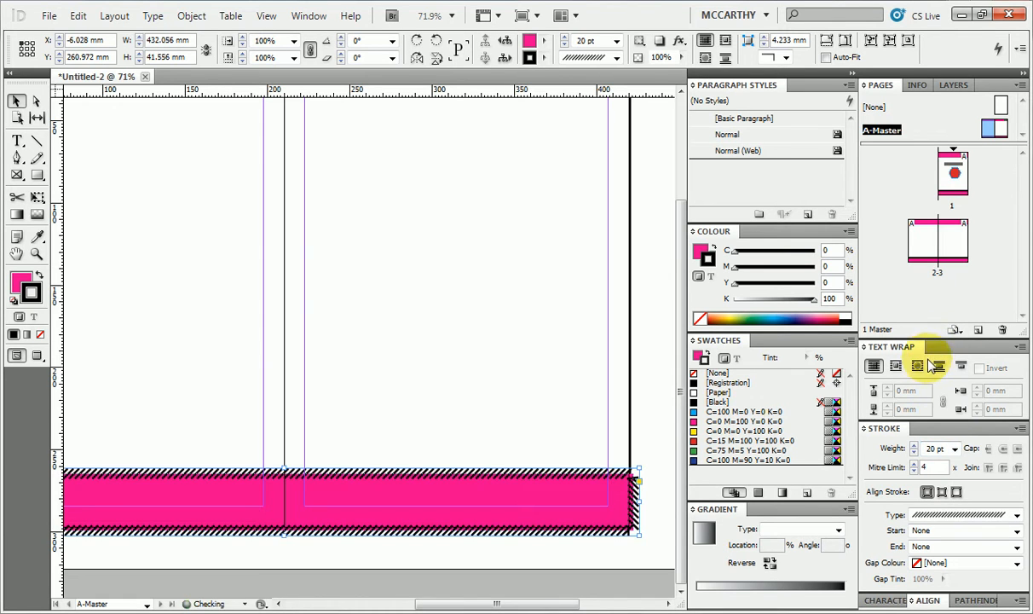
left_click(550, 388)
scroll(605, 443, "down", 10)
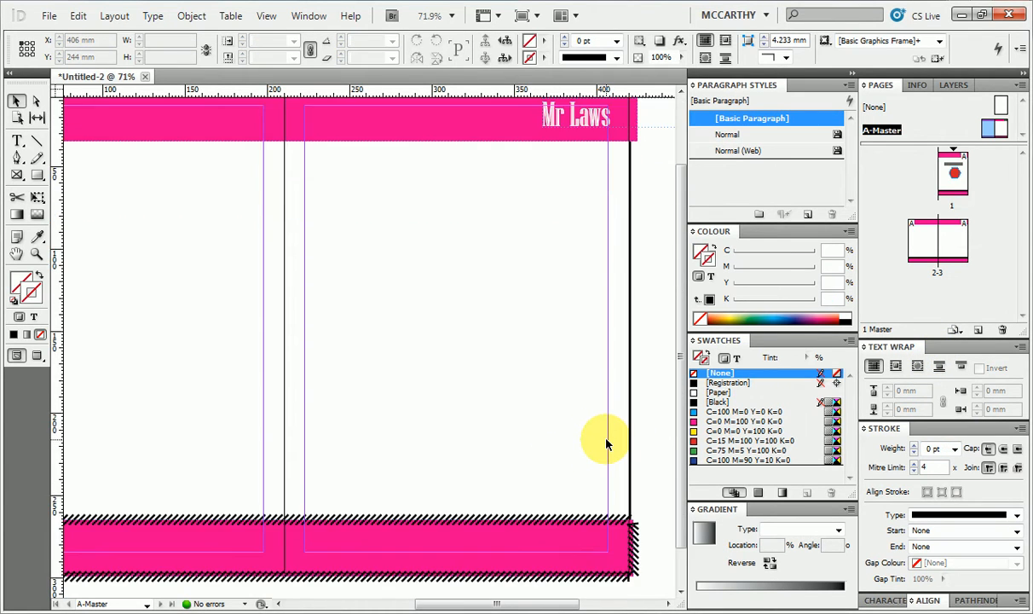
scroll(603, 440, "up", 1)
scroll(602, 440, "down", 1)
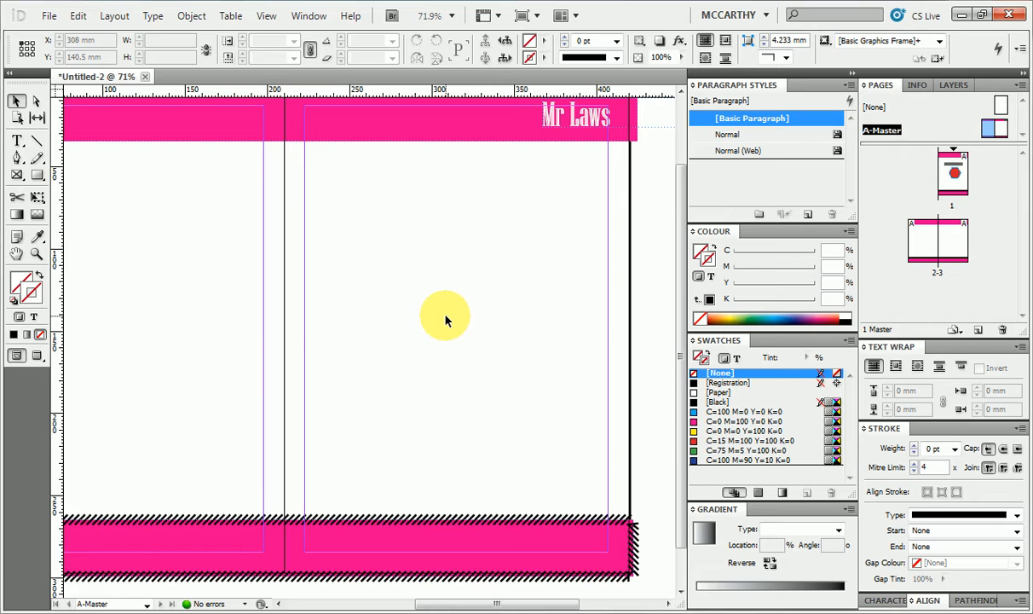
left_click(190, 17)
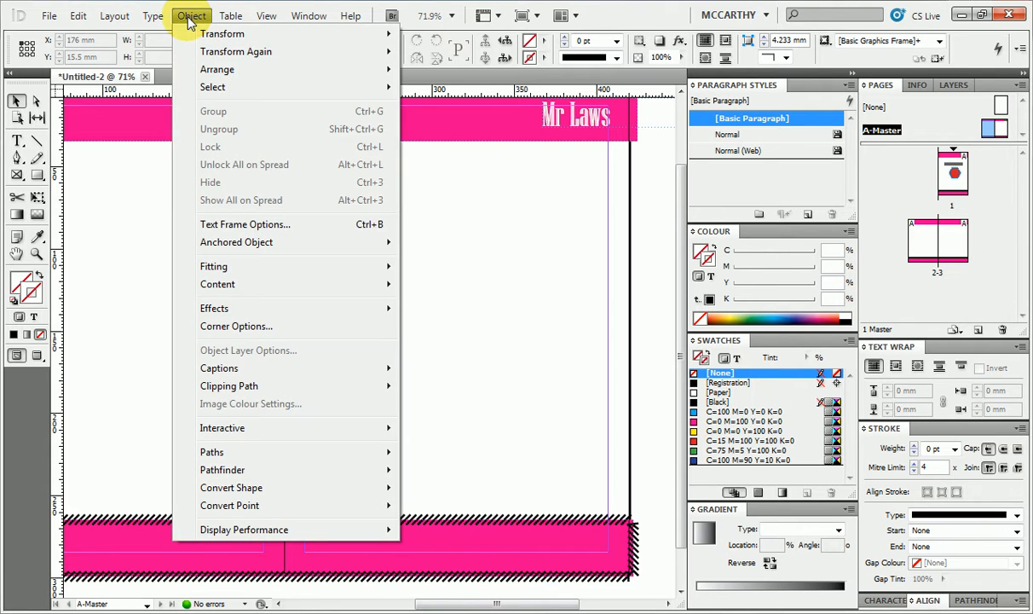
left_click(189, 19)
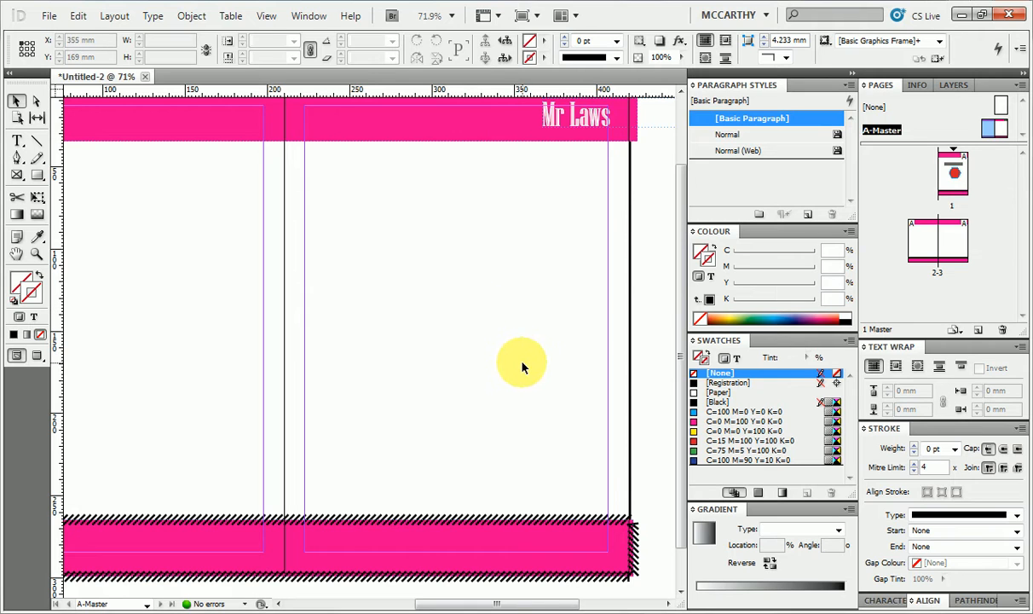
left_click(391, 143)
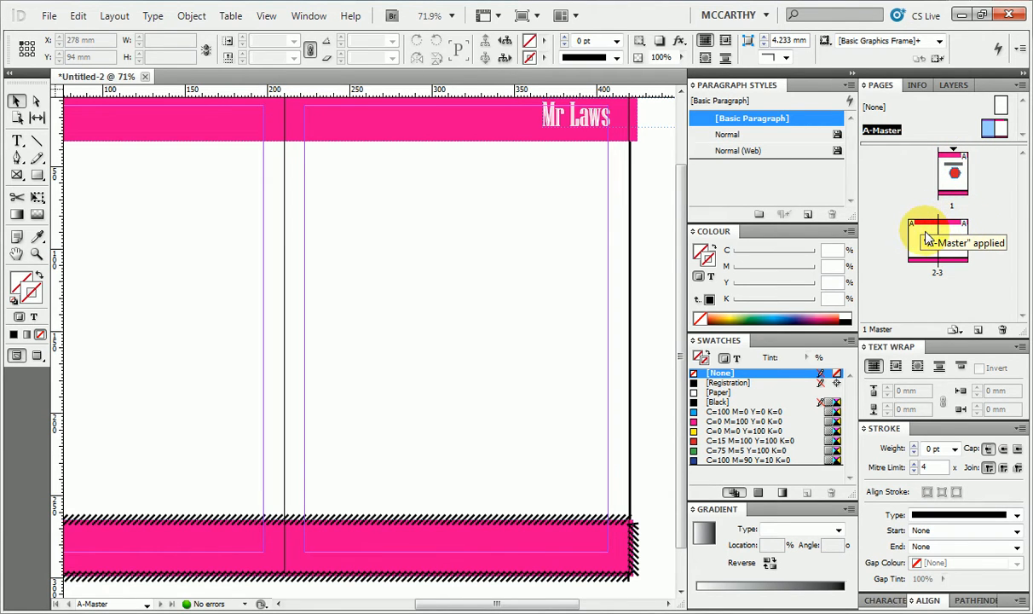
double_click(988, 135)
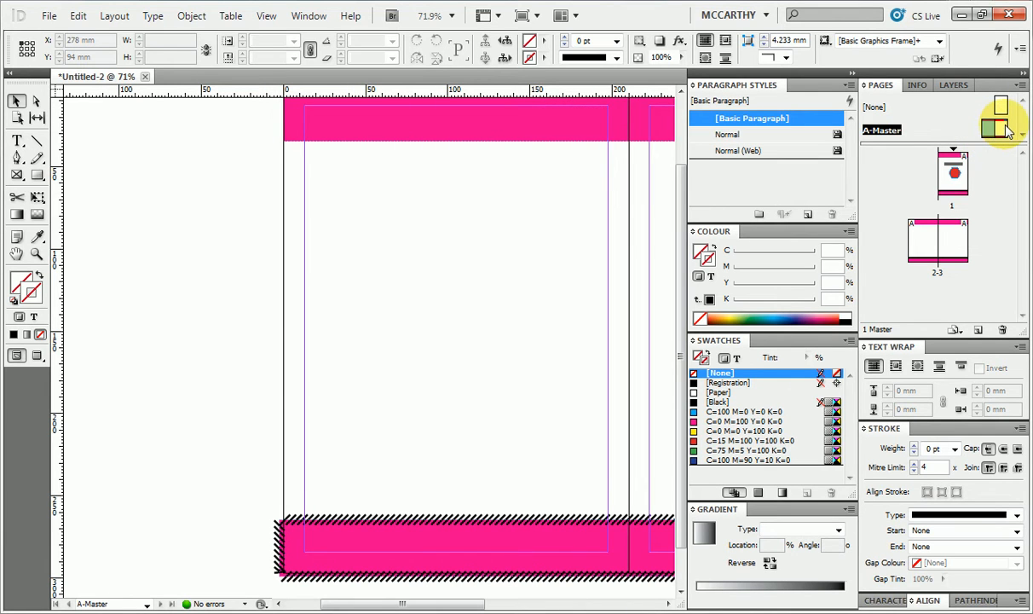
Step: Apply A-Master to page 2 and add two new pages after the 2-3 spread, giving pages 4 and 5
left_click_drag(1003, 135, 922, 234)
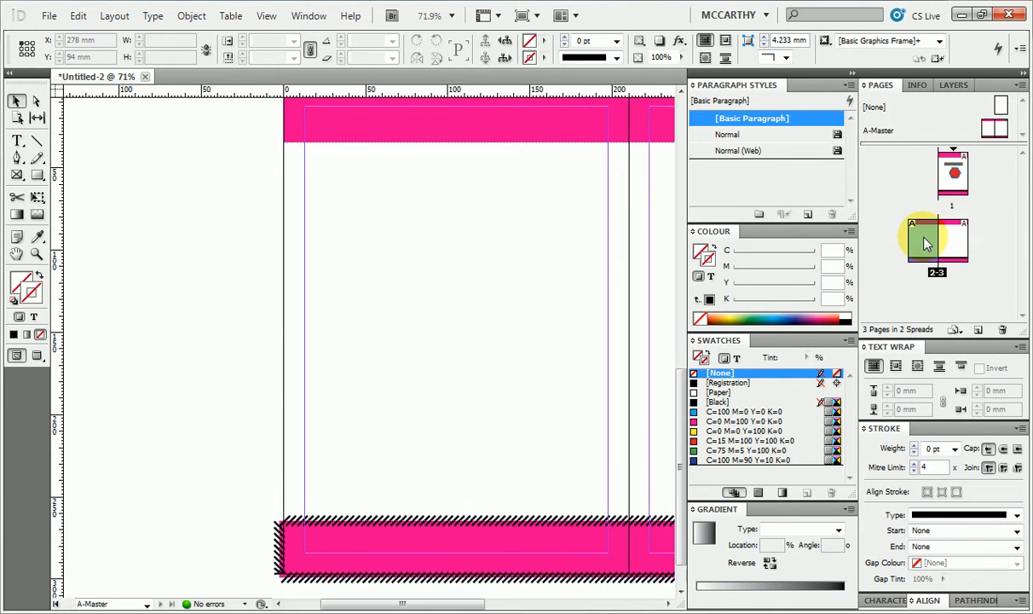
left_click(978, 329)
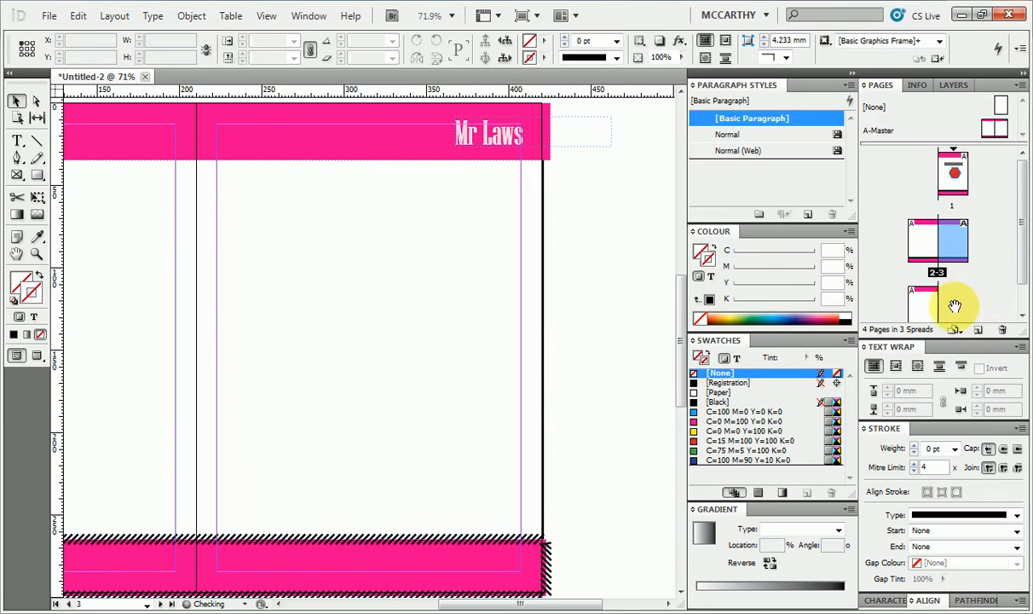
left_click_drag(1019, 261, 1019, 277)
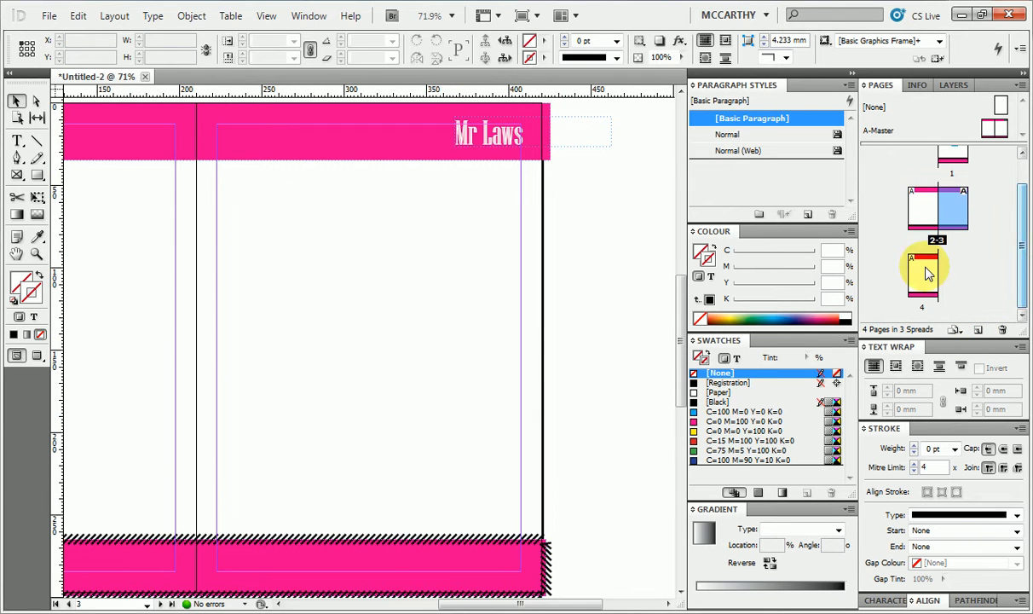
left_click(978, 329)
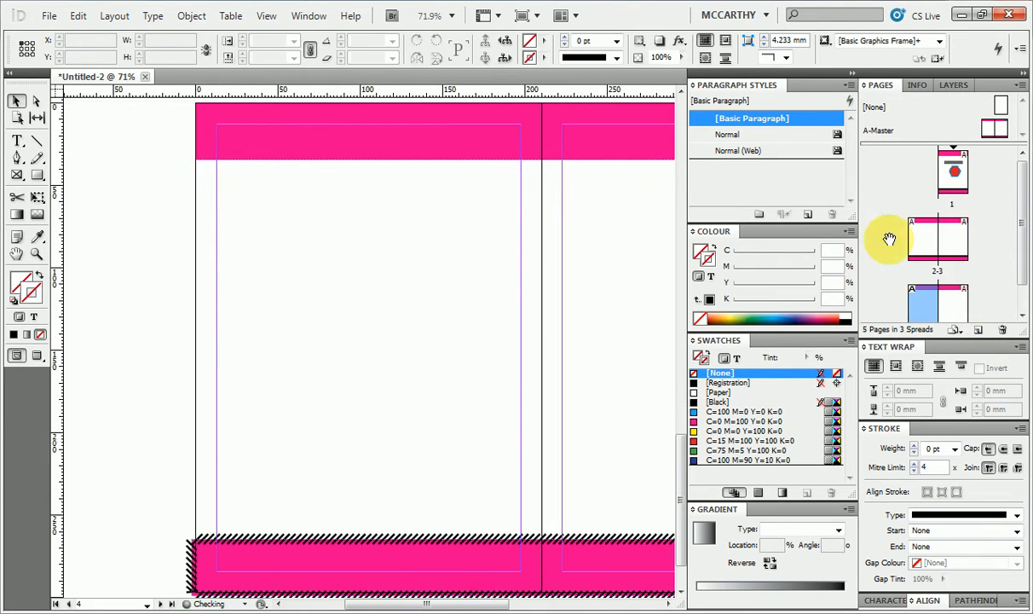
left_click_drag(599, 284, 357, 282)
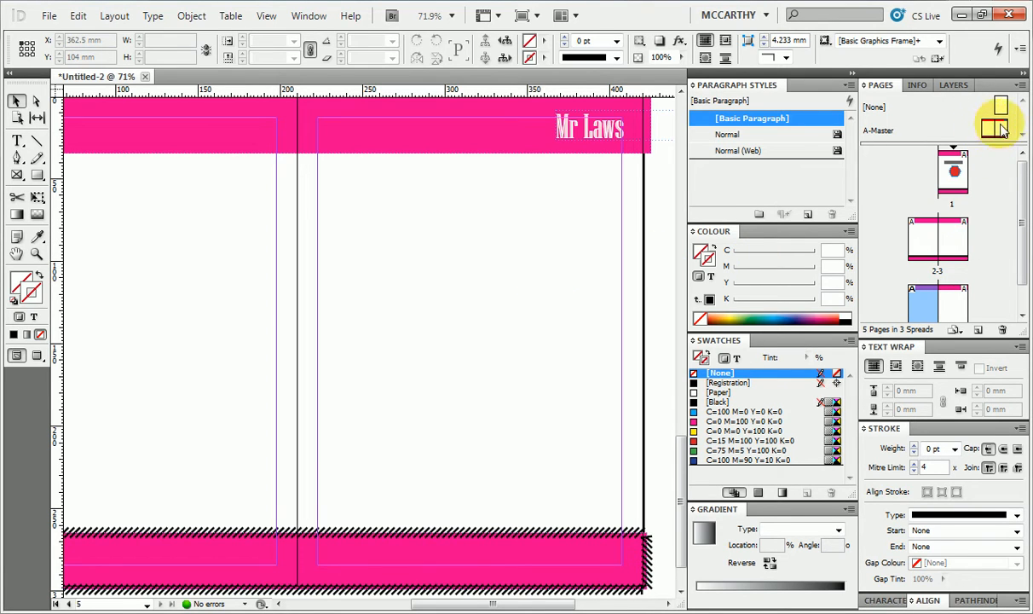
Step: Compare page 2 with A-Master and check the page options for applying a master to pages, ending on page 2
double_click(926, 242)
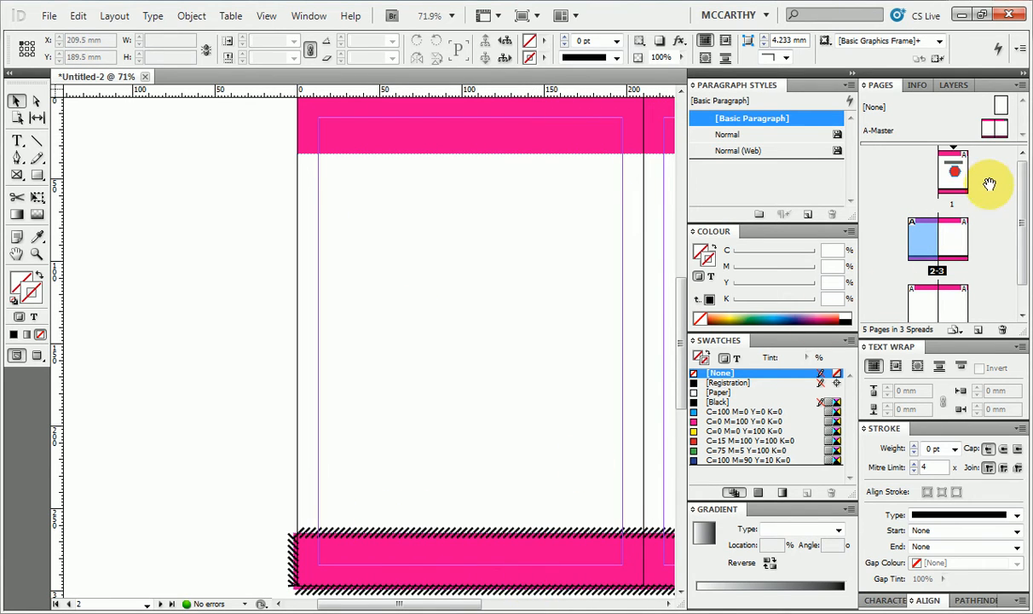
right_click(956, 172)
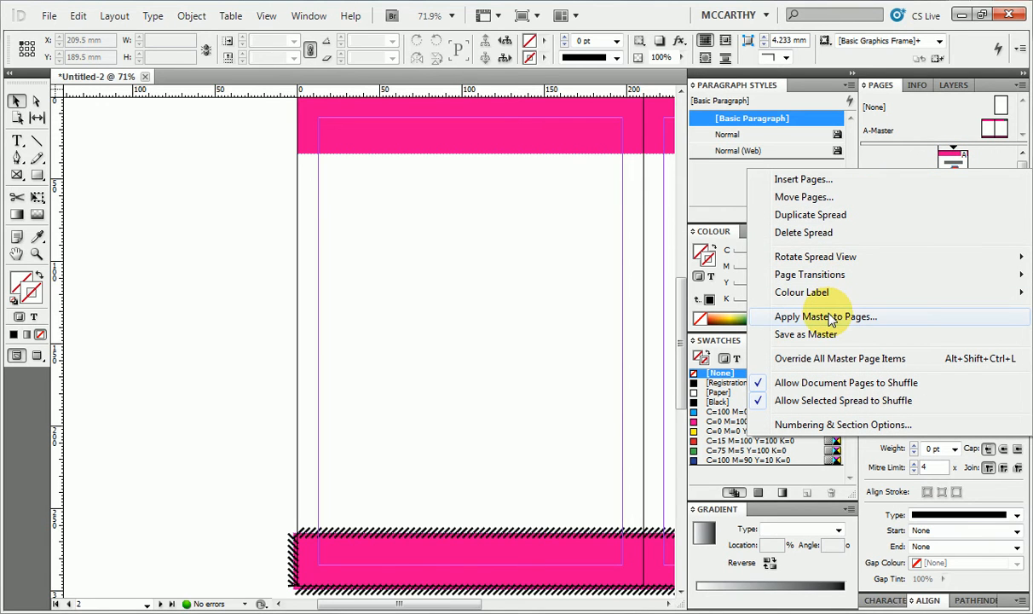
left_click(553, 196)
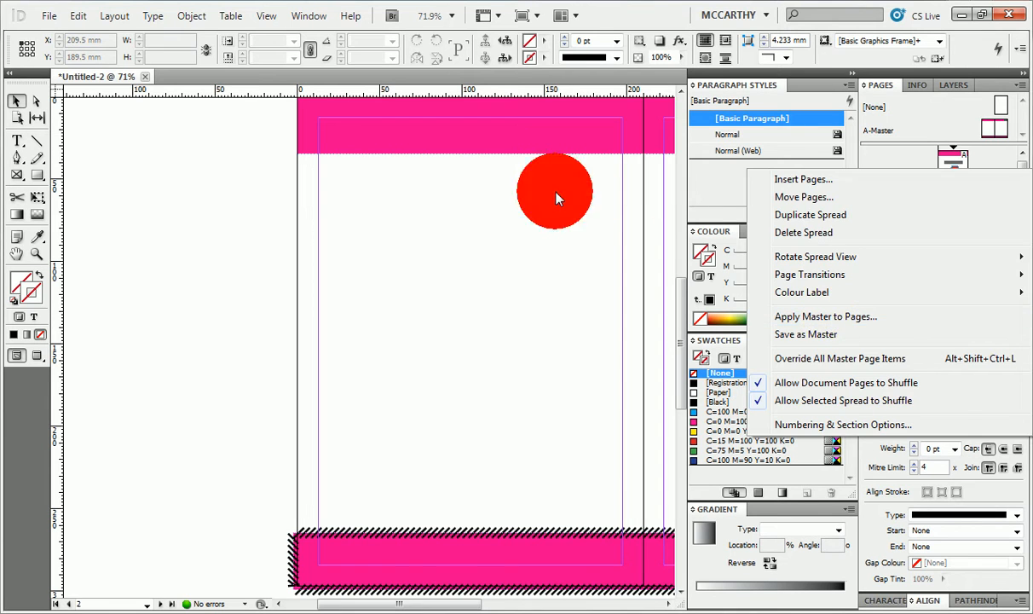
double_click(994, 128)
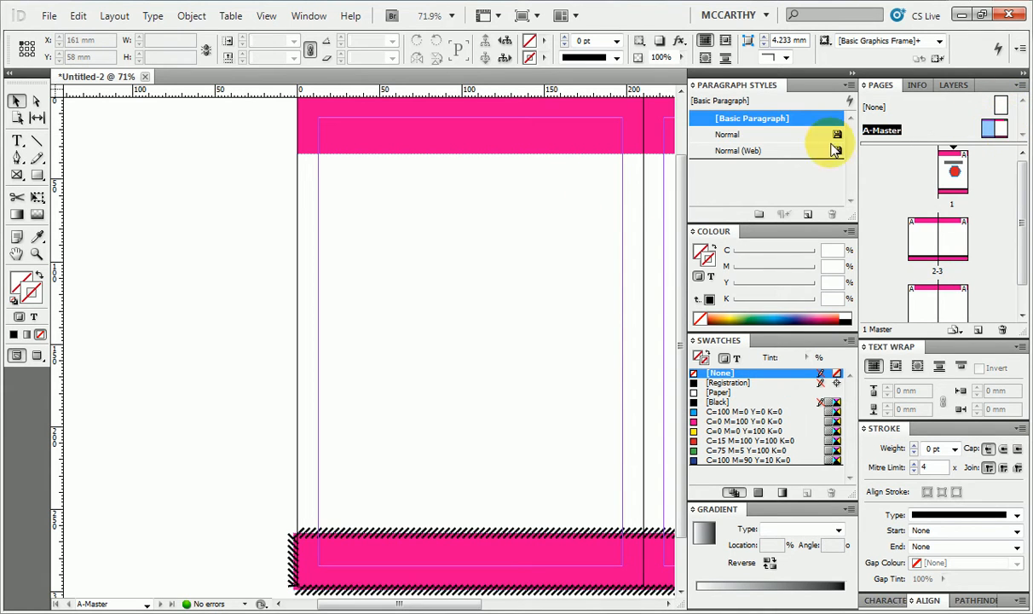
double_click(923, 232)
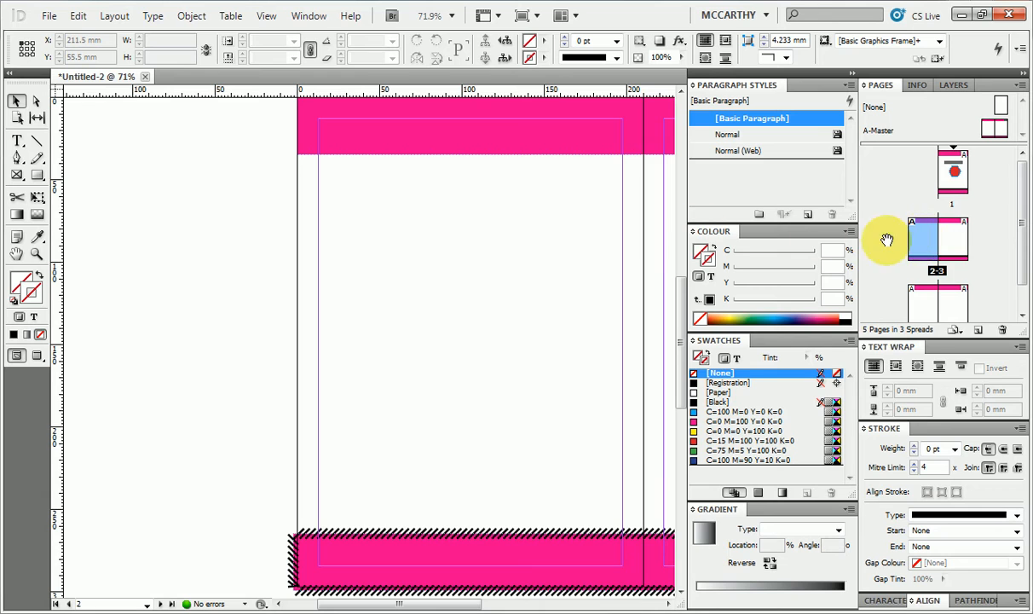
right_click(916, 242)
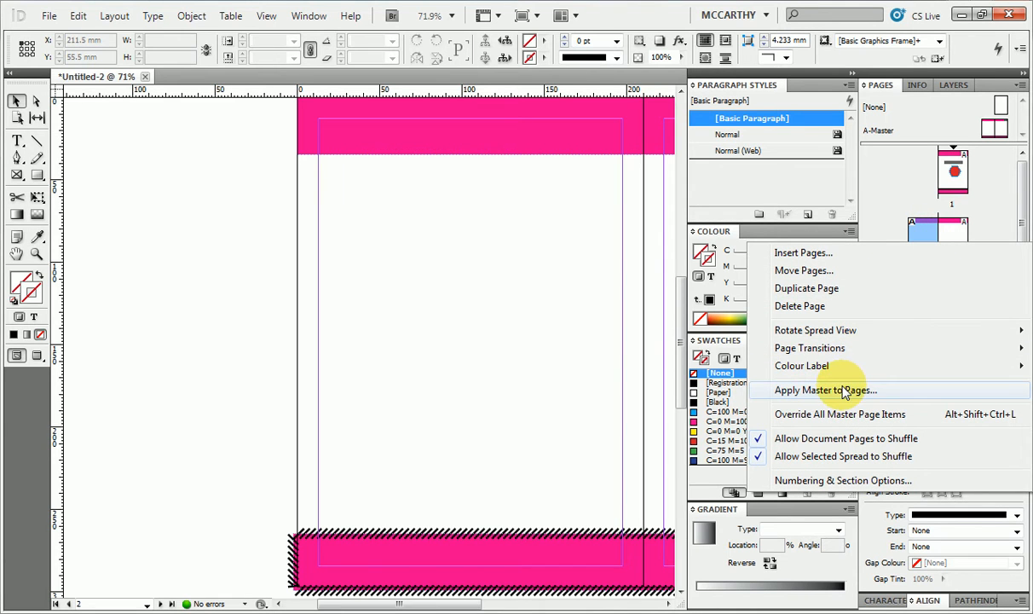
left_click(516, 271)
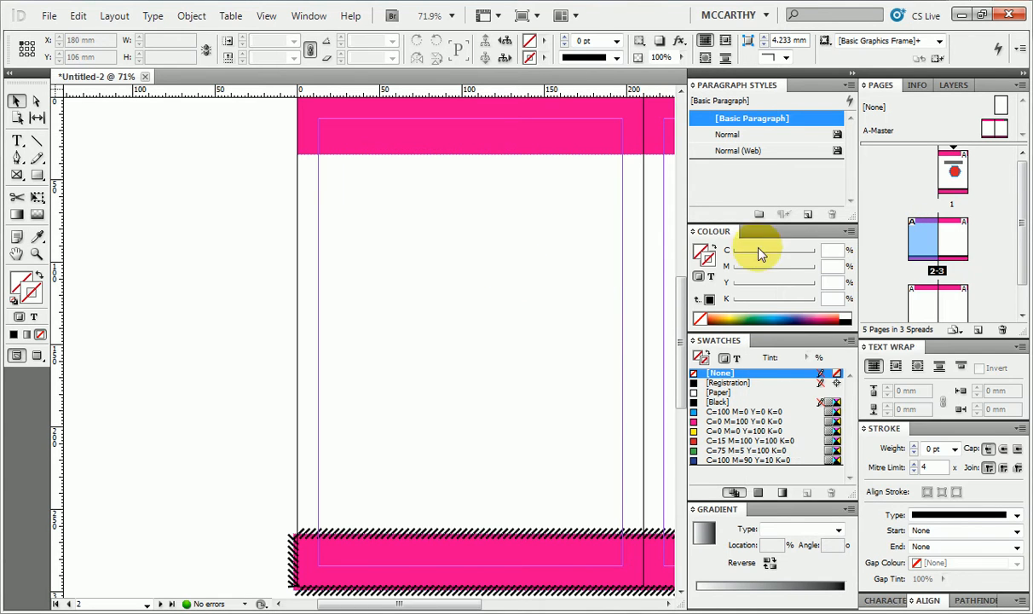
Step: Draw a rectangular placeholder frame of about 117 x 173 mm on page 2, at about X 27 mm, Y 48 mm
scroll(512, 257, "right", 5)
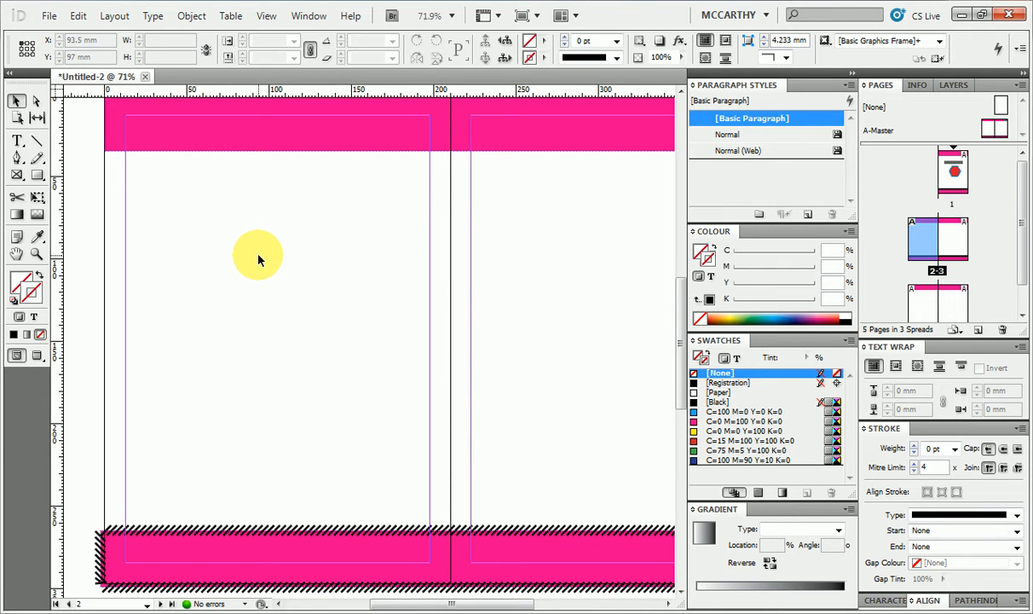
left_click(18, 175)
left_click_drag(148, 173, 206, 256)
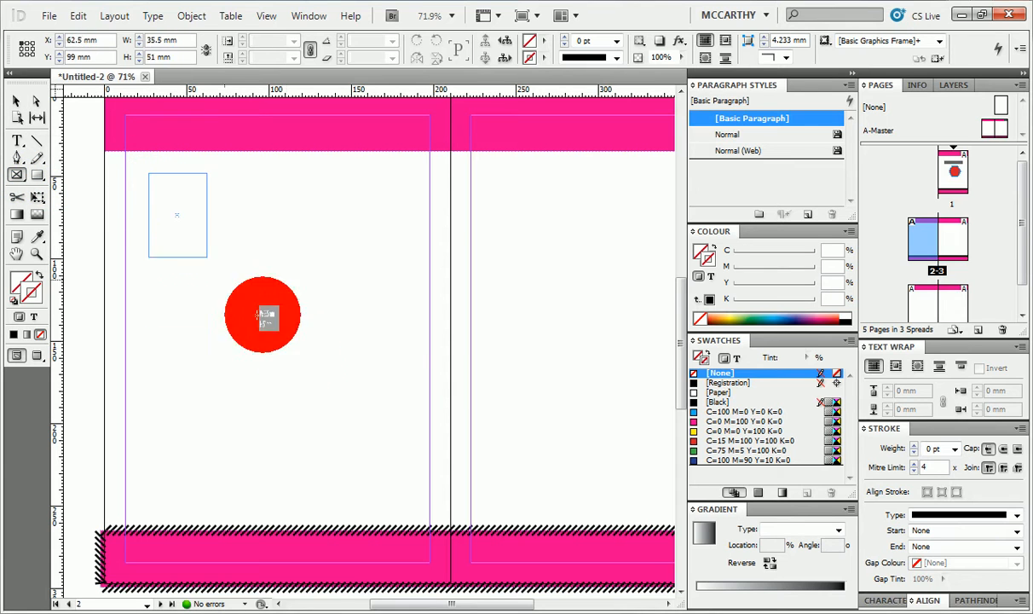
left_click_drag(266, 316, 344, 456)
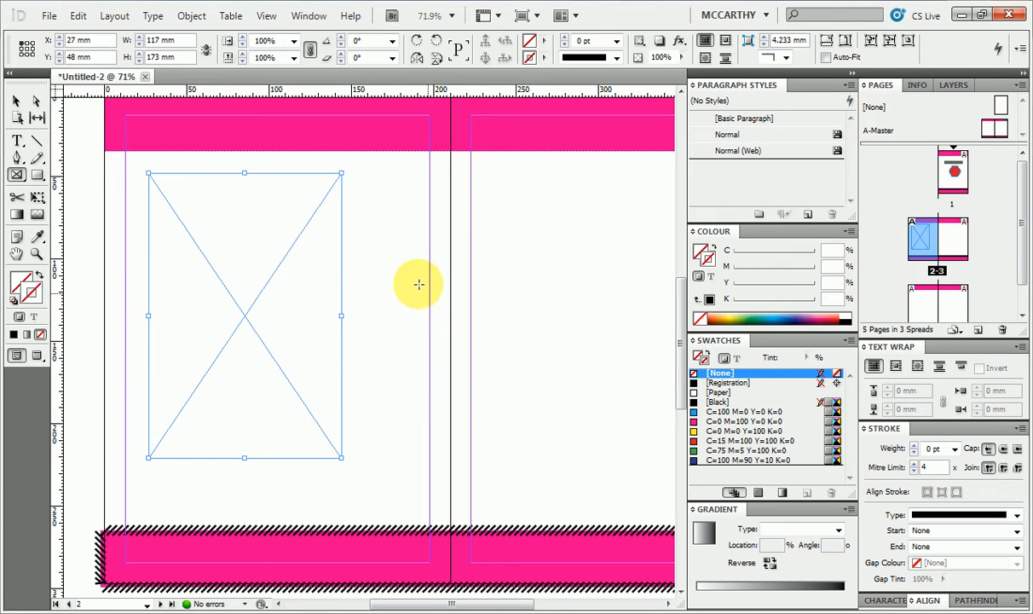
left_click(49, 16)
left_click(128, 267)
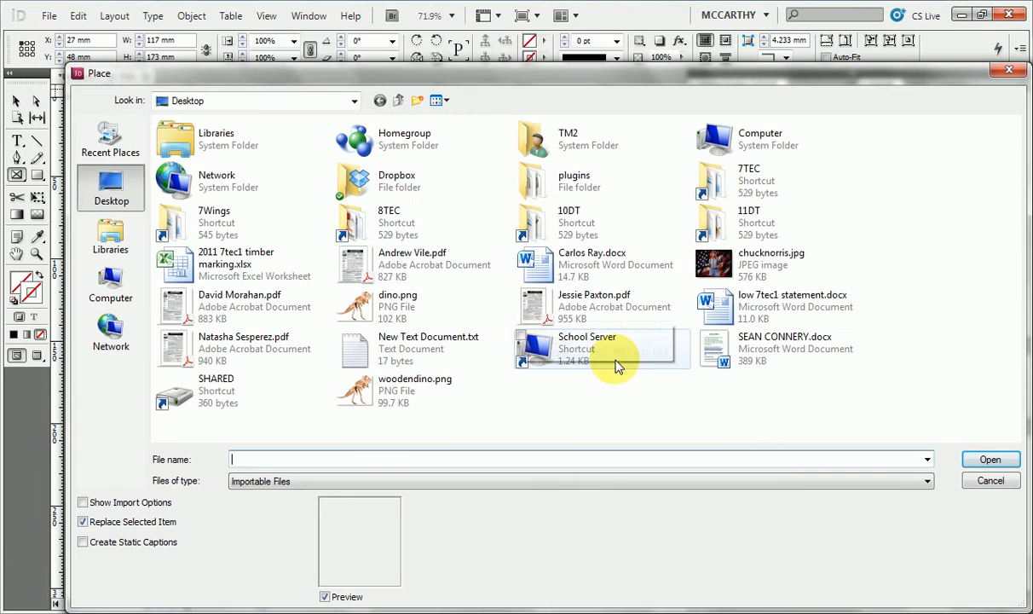
left_click(592, 260)
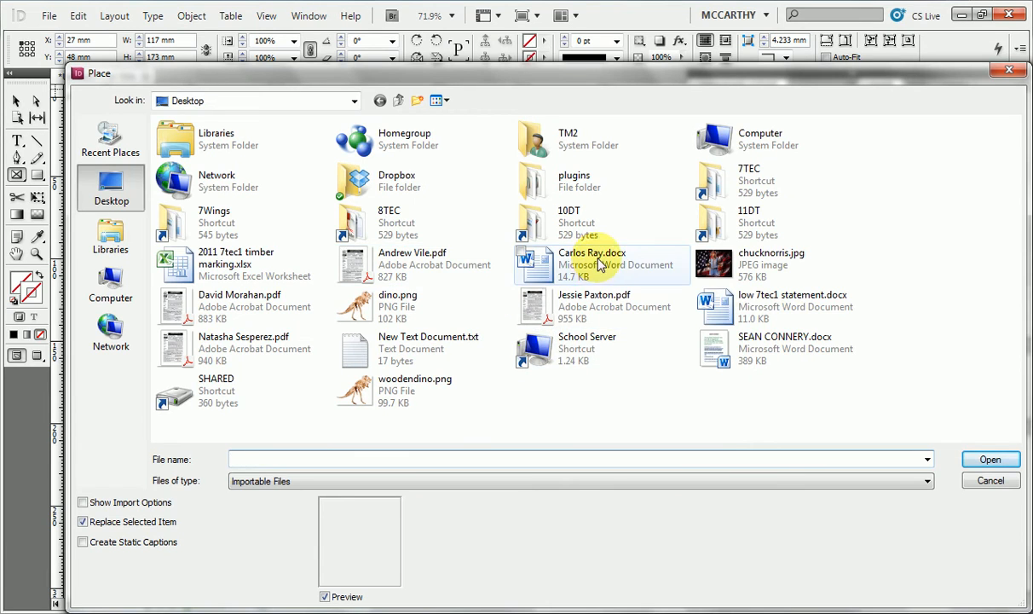
left_click(989, 459)
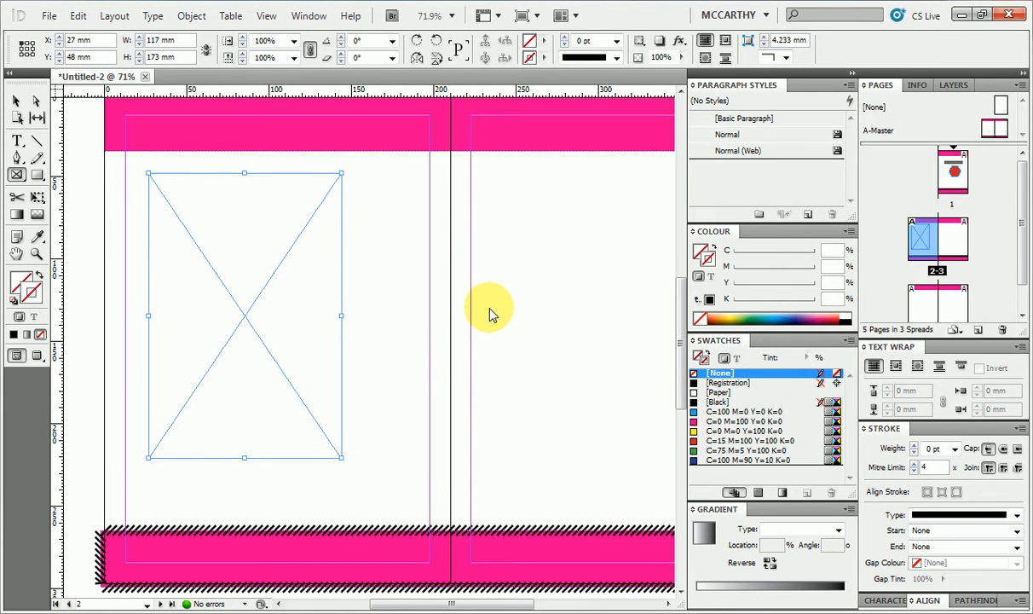
left_click(175, 183)
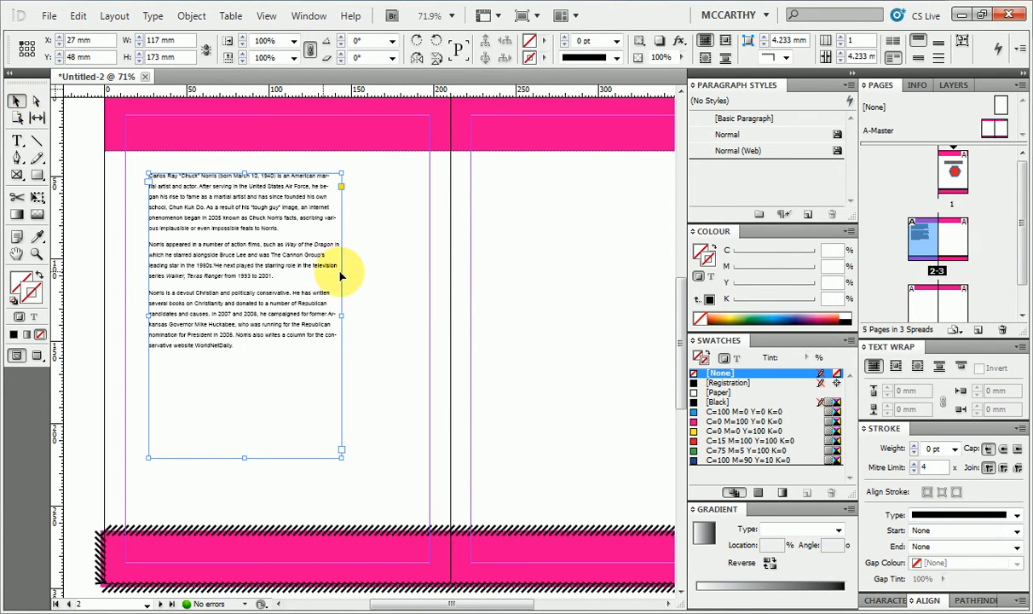
Step: Insert the heading "Chuck Norris" on its own line above the first paragraph of the placed text
left_click(373, 271)
key("ctrl+equal")
key("ctrl+equal")
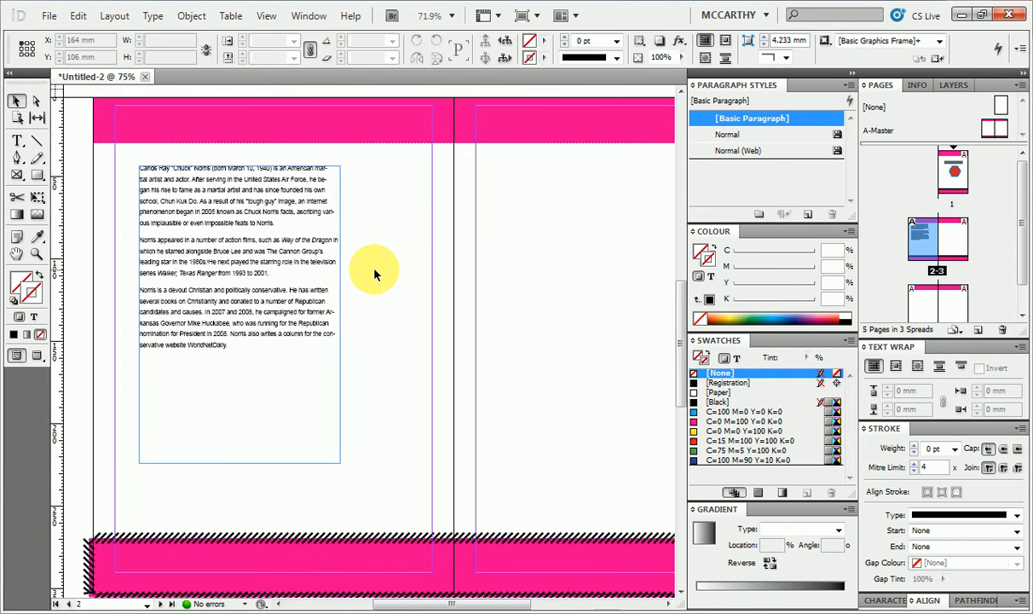
left_click_drag(236, 184, 383, 289)
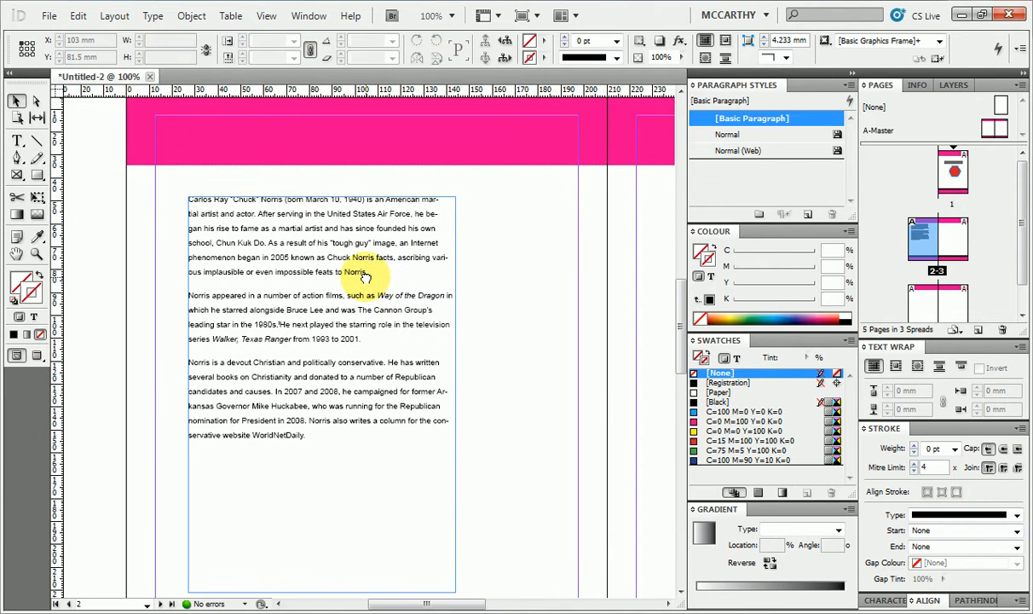
double_click(290, 215)
left_click_drag(191, 200, 233, 206)
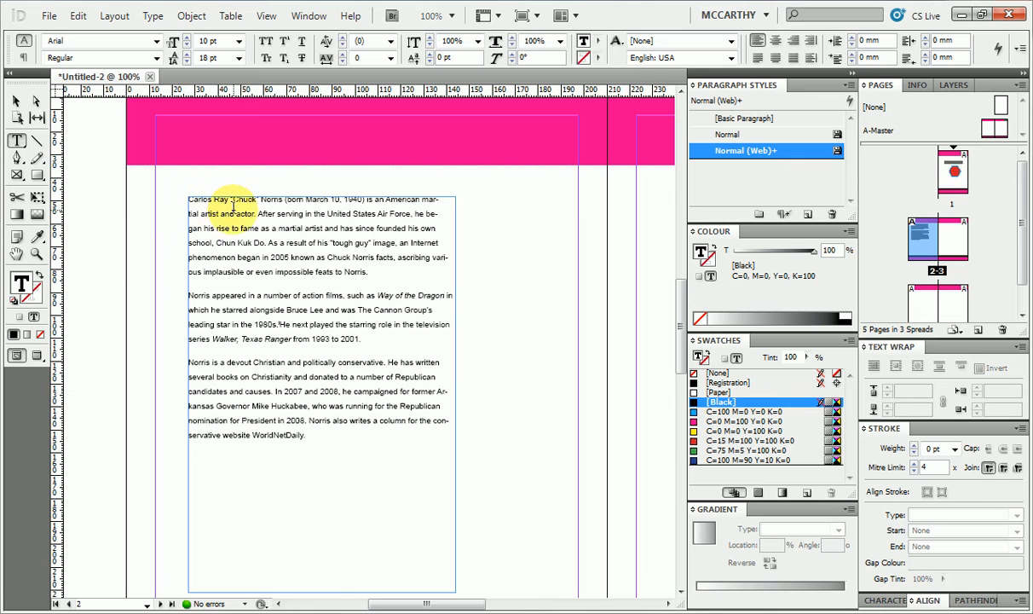
key("Return")
key("Return")
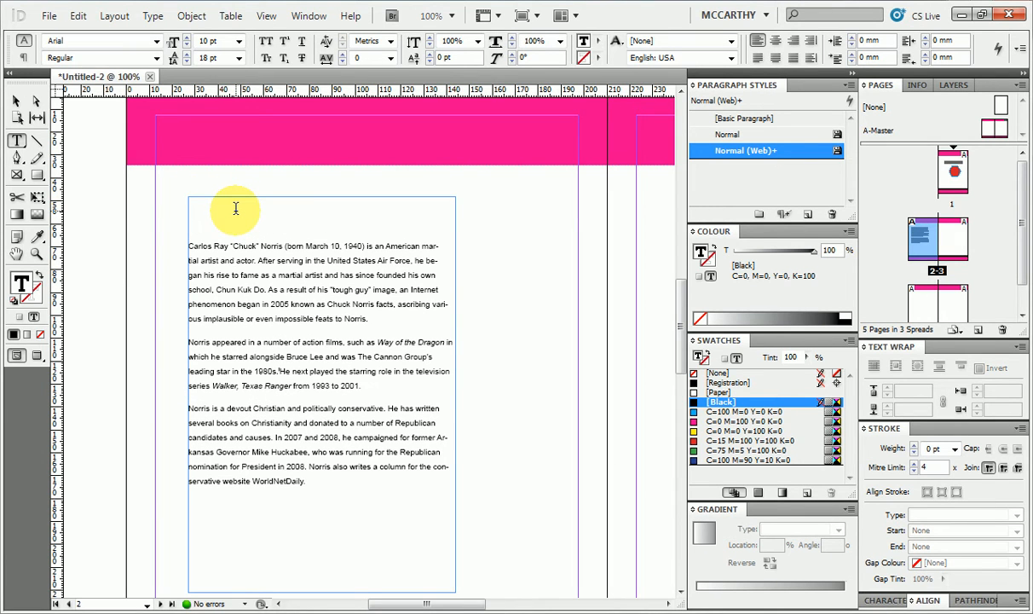
type("Chuck ")
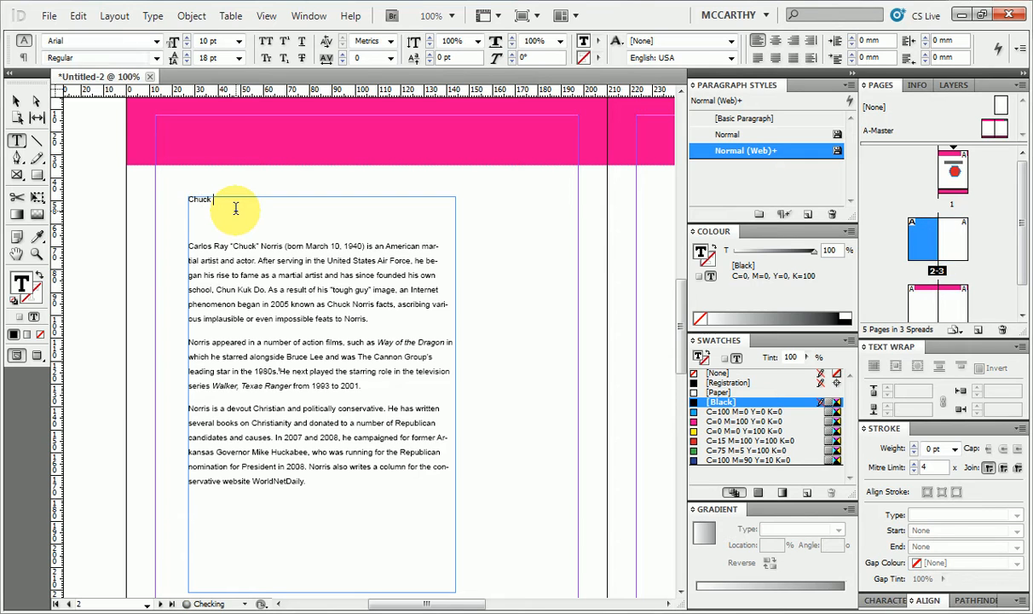
type("Norri")
key("Delete")
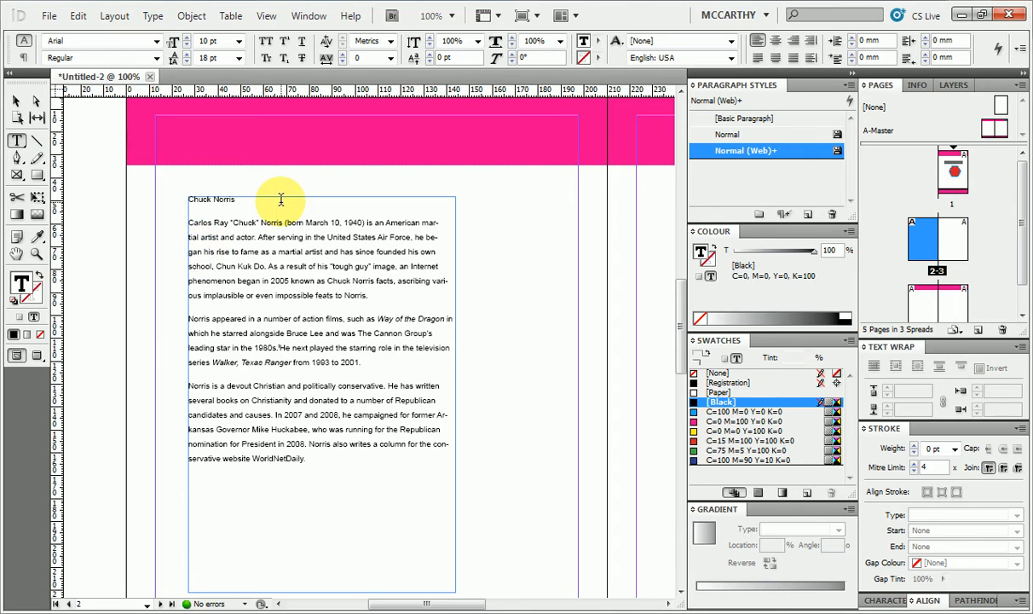
Step: Format the "Chuck Norris" heading in Blackoak Std, 18 pt, with the magenta swatch C=0 M=100 Y=0 K=0
left_click_drag(236, 199, 193, 202)
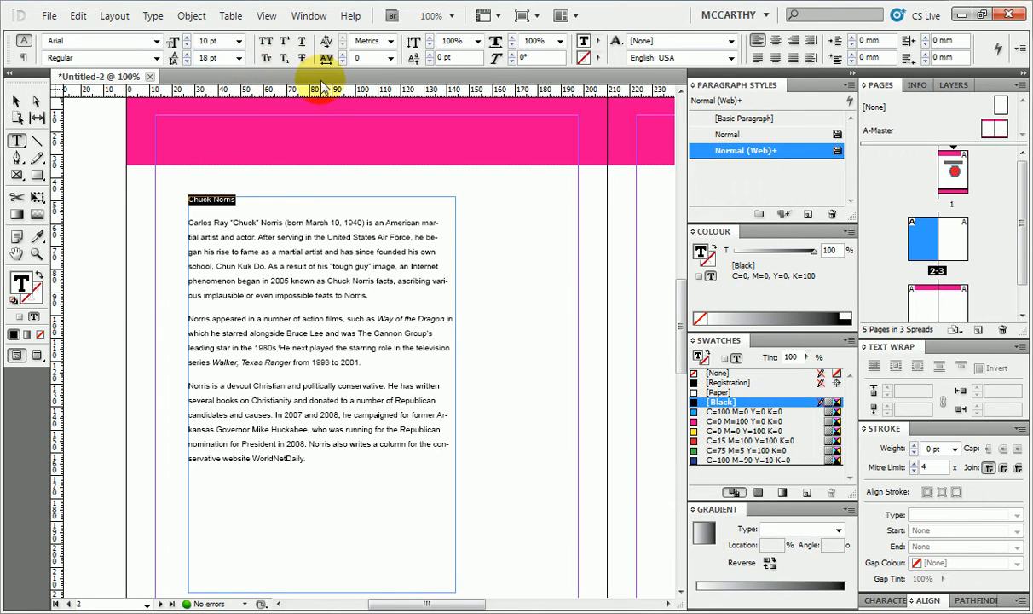
left_click(156, 40)
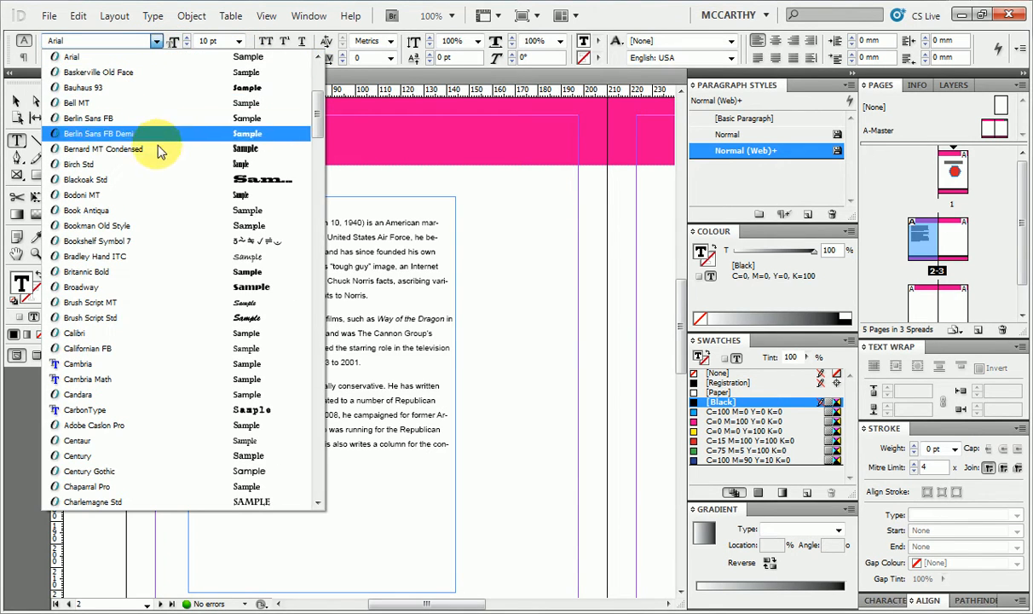
left_click(139, 179)
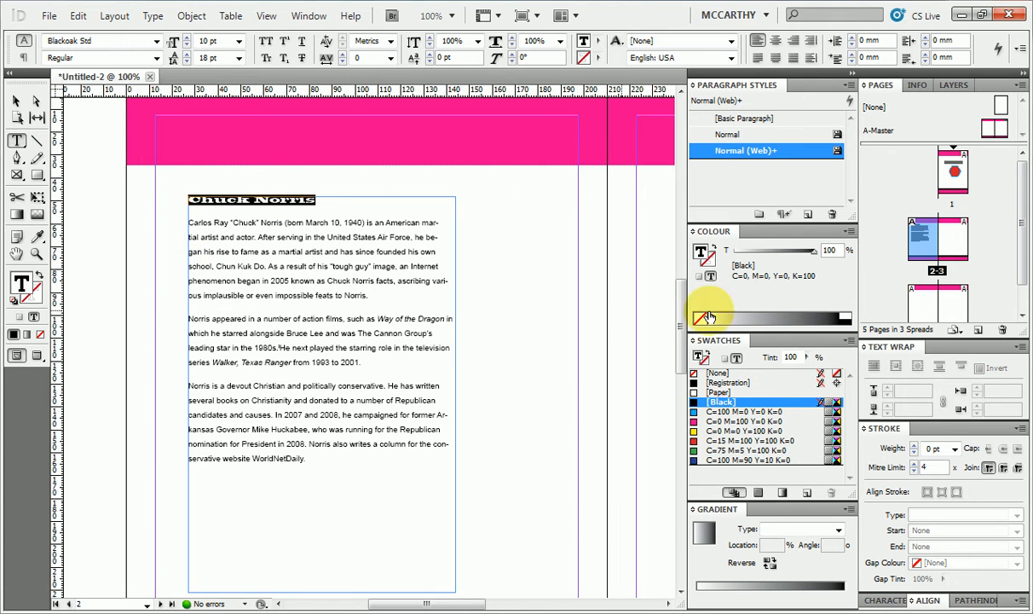
left_click(720, 420)
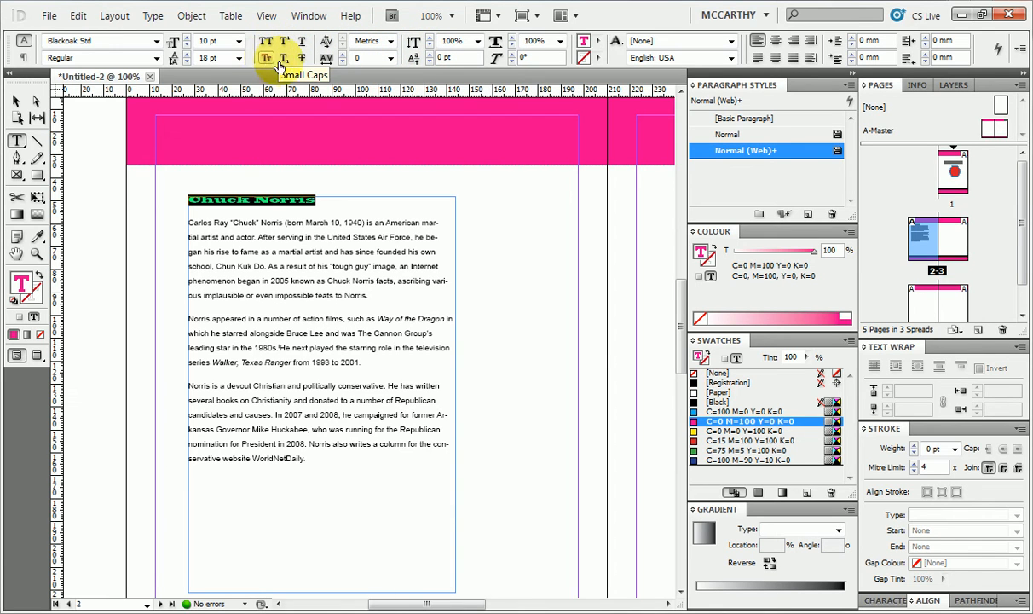
left_click(239, 41)
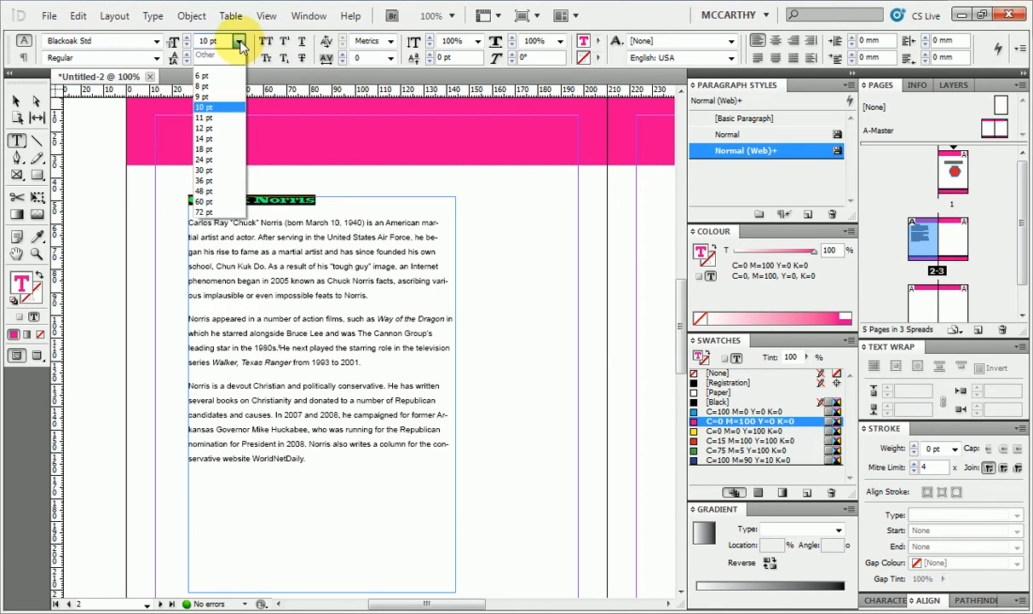
left_click(206, 149)
left_click(407, 197)
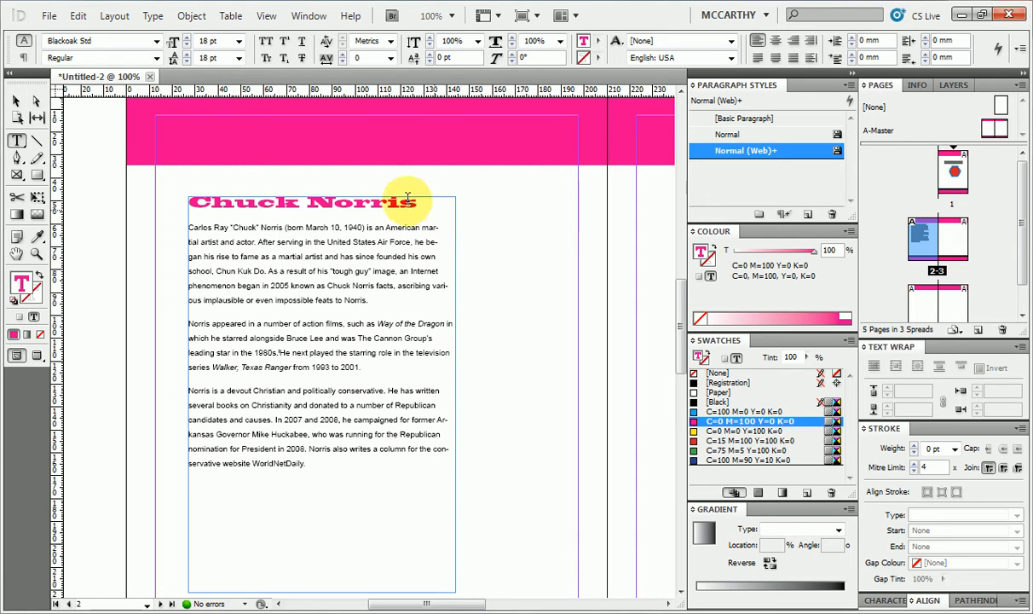
Step: Create a paragraph style named Heading from the formatting of the "Chuck Norris" heading
left_click_drag(421, 202, 212, 200)
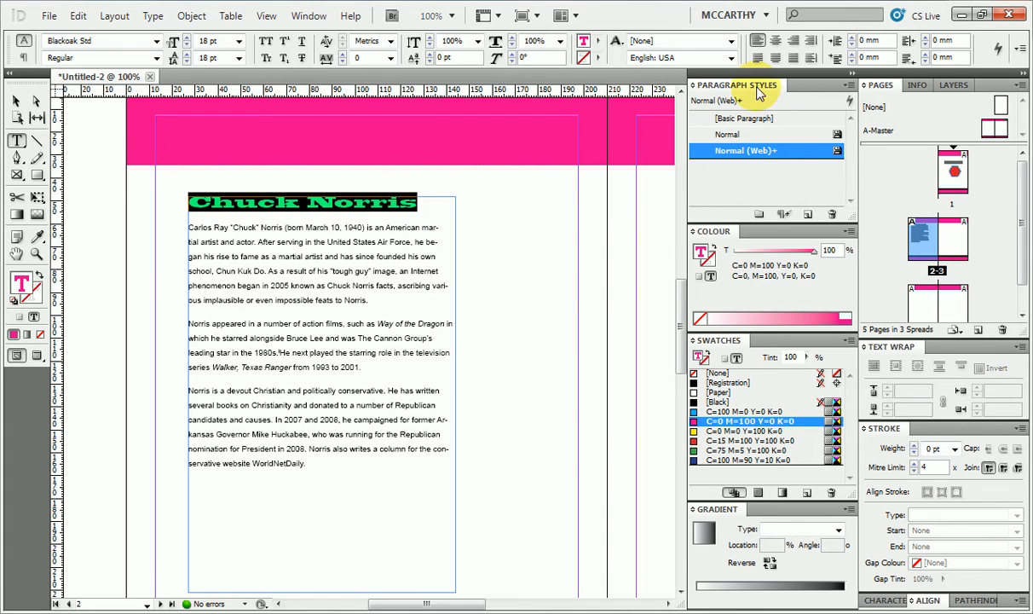
left_click(810, 217)
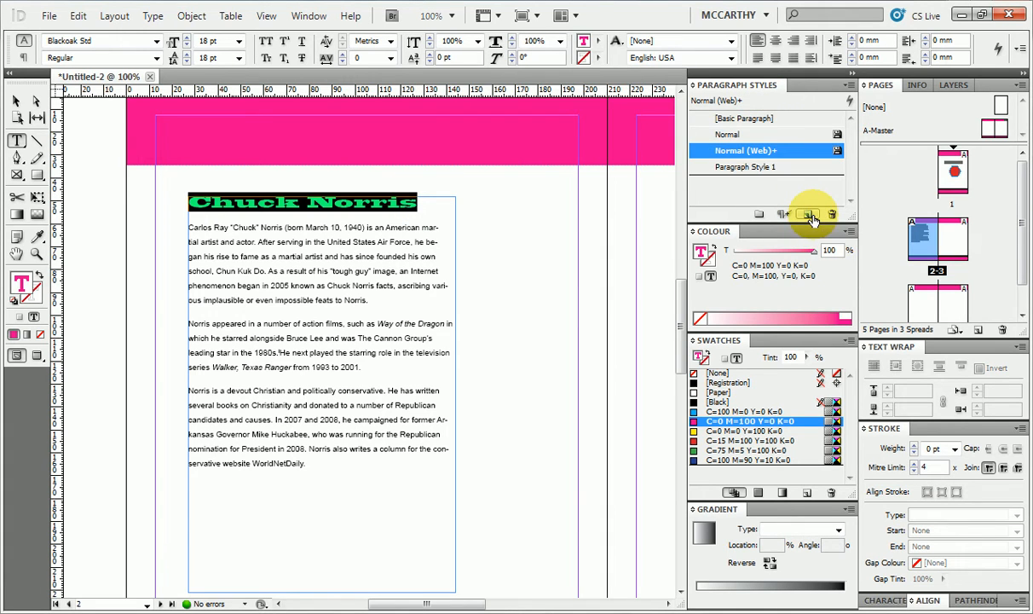
double_click(772, 169)
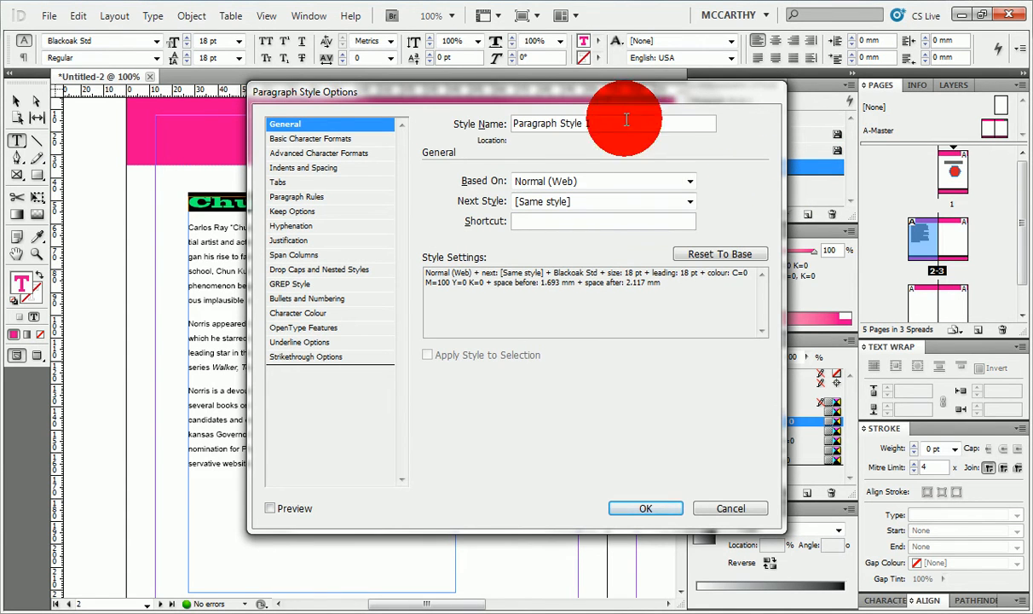
left_click_drag(628, 121, 481, 118)
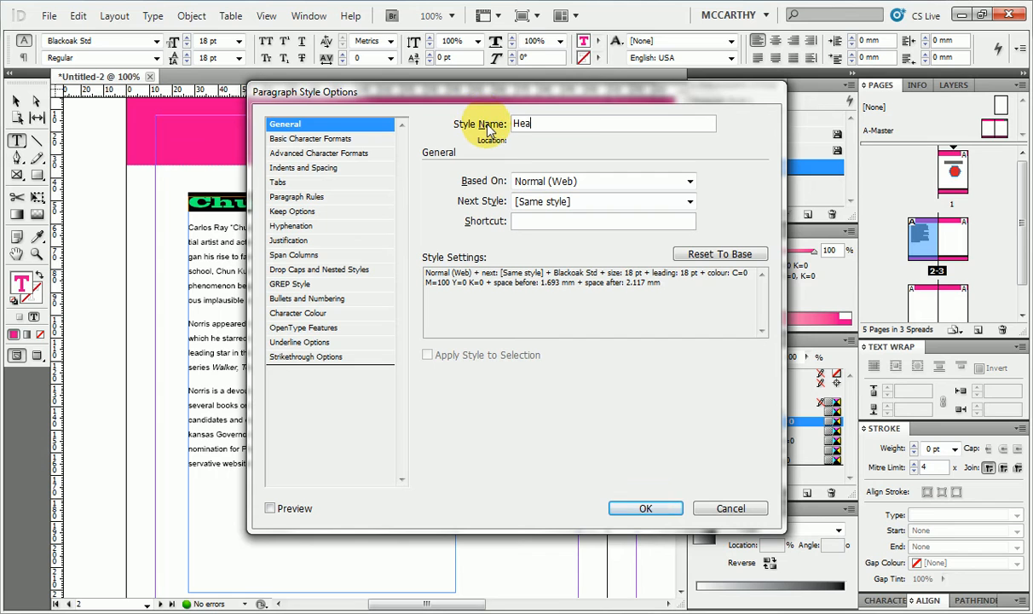
type("Heading")
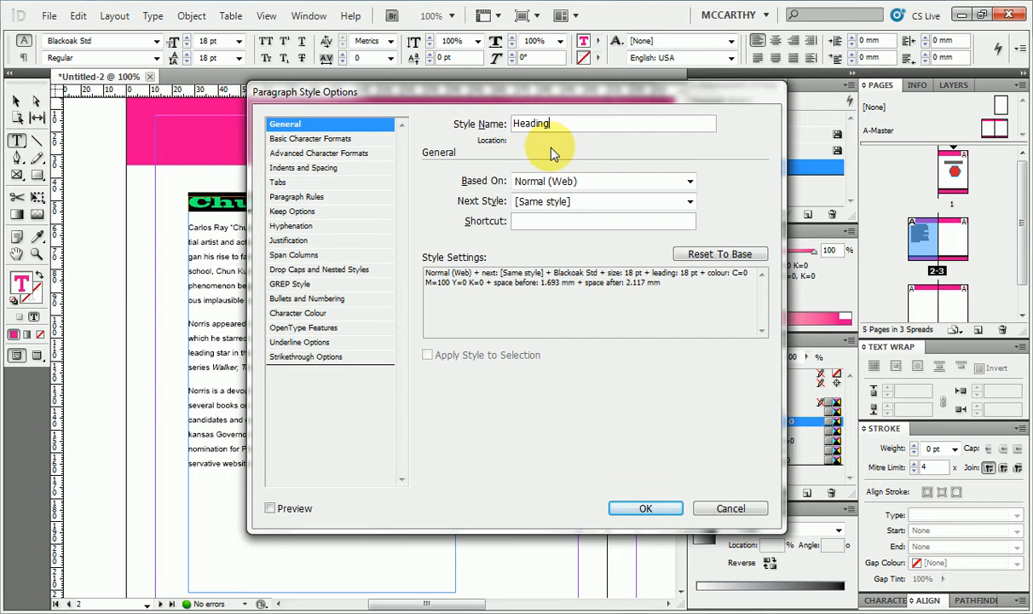
left_click(647, 508)
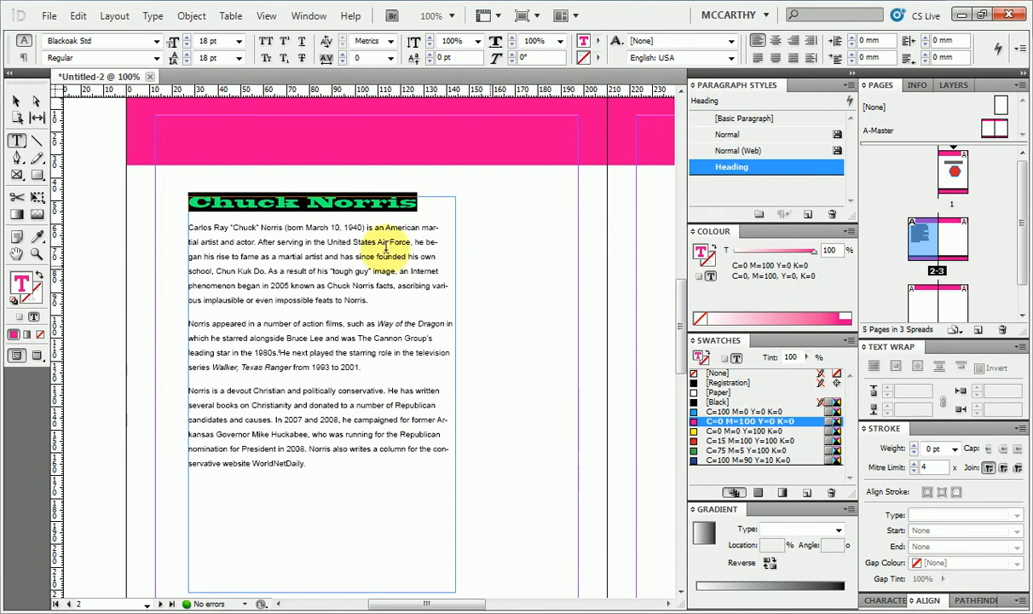
Step: Colour the first body paragraph below the heading with the magenta swatch C=0 M=100 Y=0 K=0
left_click(356, 236)
left_click(193, 225)
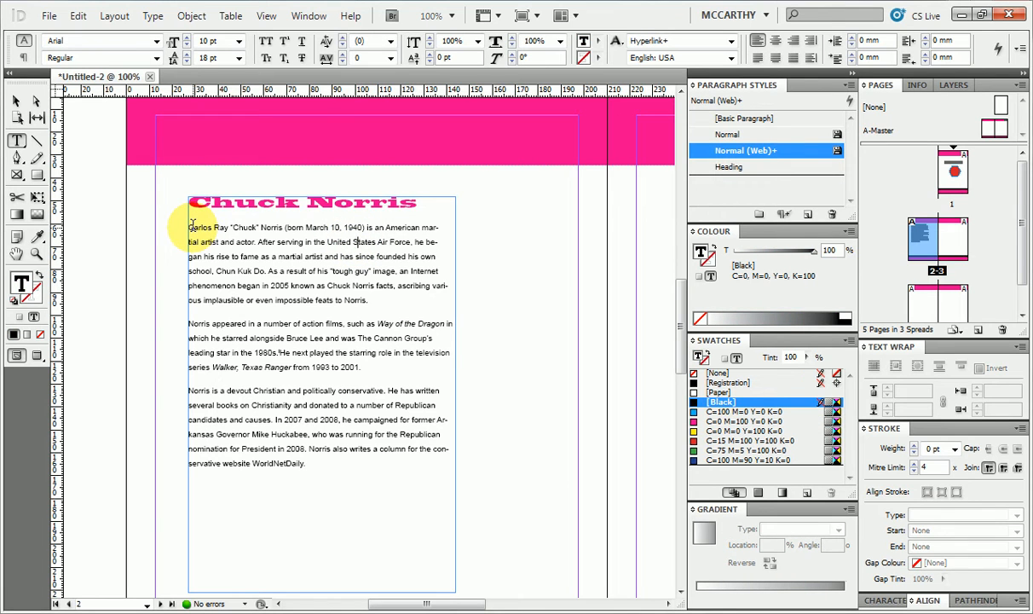
left_click(215, 229)
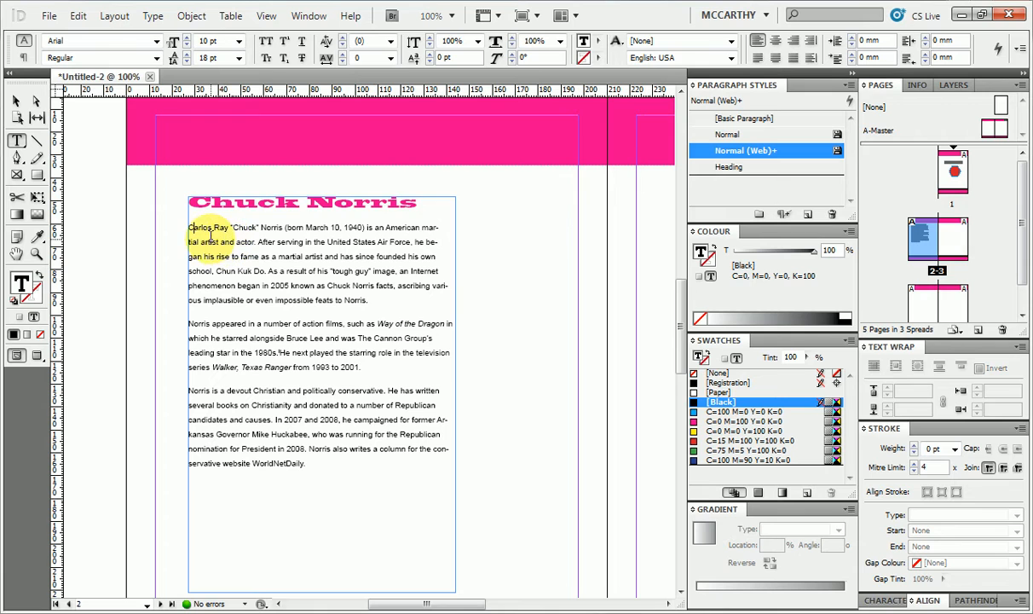
left_click_drag(369, 299, 173, 224)
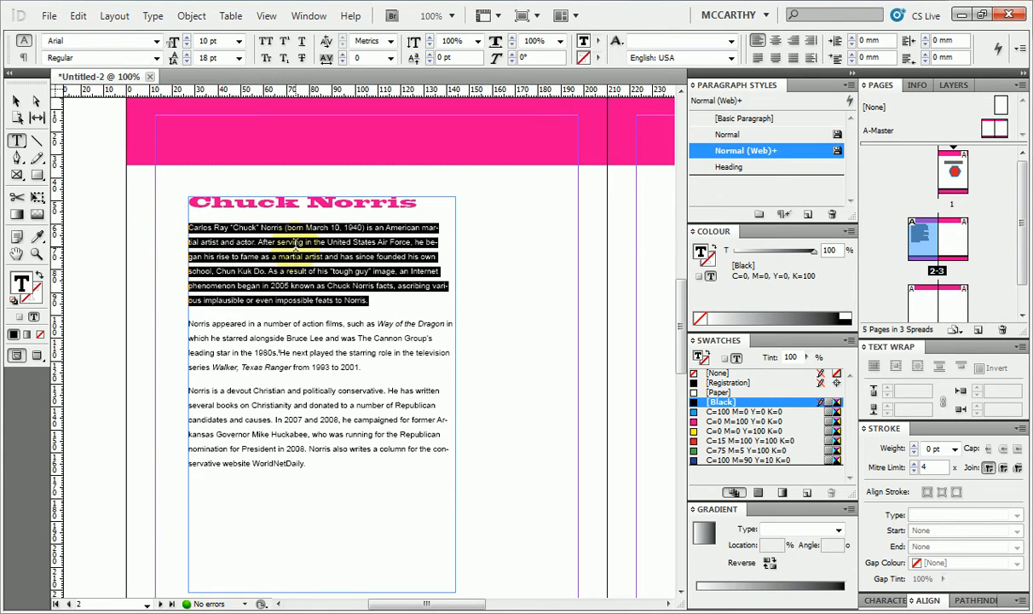
left_click(719, 421)
Step: Create a paragraph style named "First paragraph" from the magenta body paragraph
left_click_drag(369, 299, 181, 224)
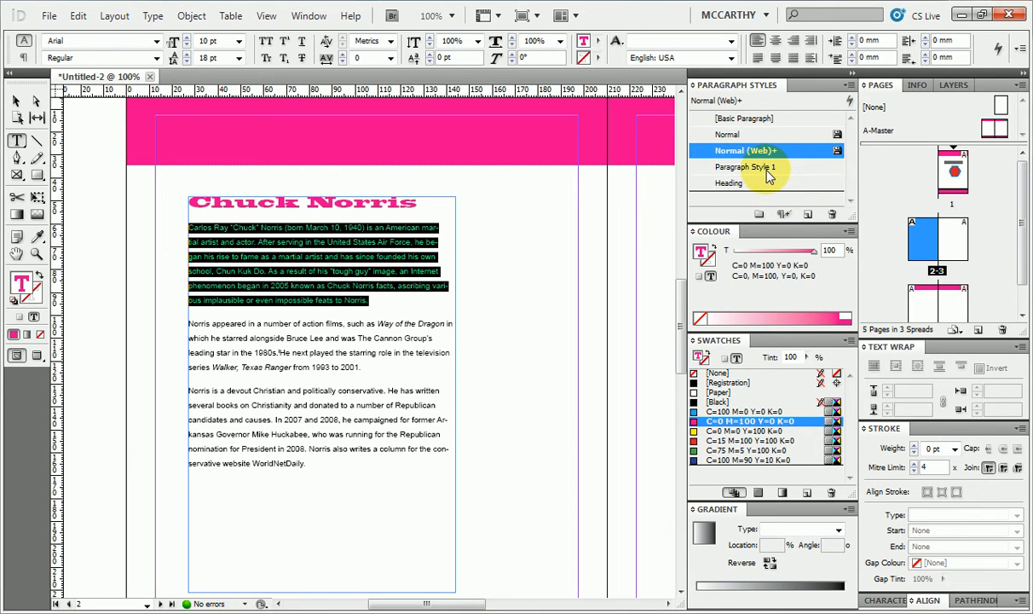
double_click(767, 174)
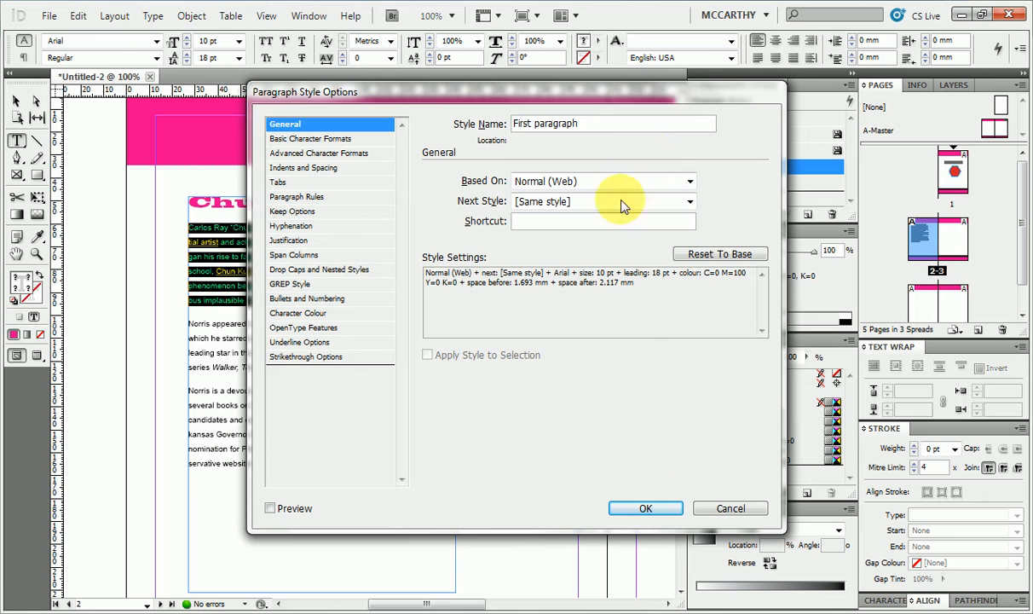
left_click(647, 506)
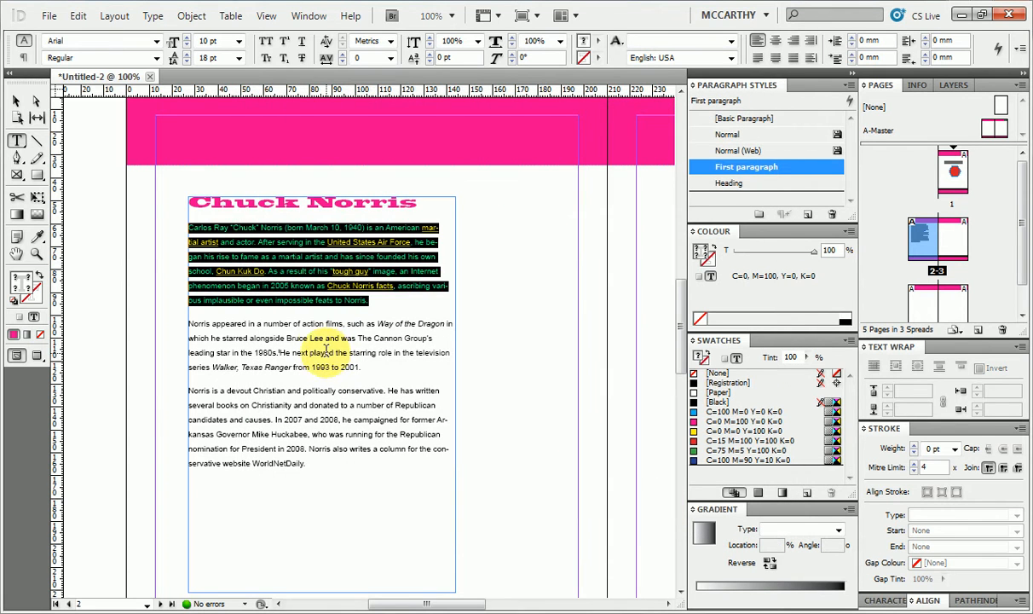
Step: Create a paragraph style named "Normal Paragraph" from the second body paragraph, and leave text editing
left_click(319, 332)
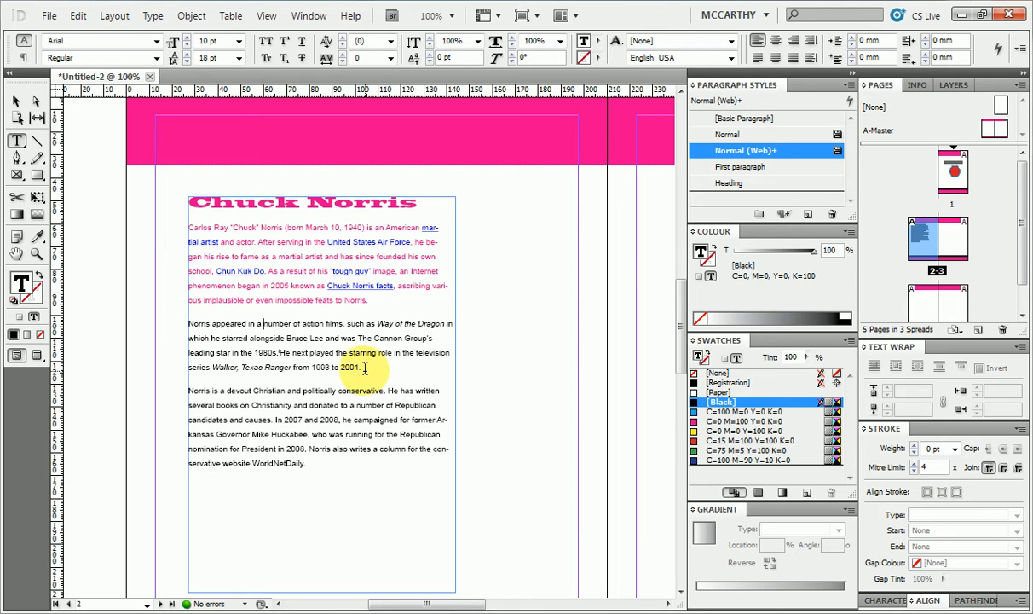
left_click_drag(369, 368, 189, 324)
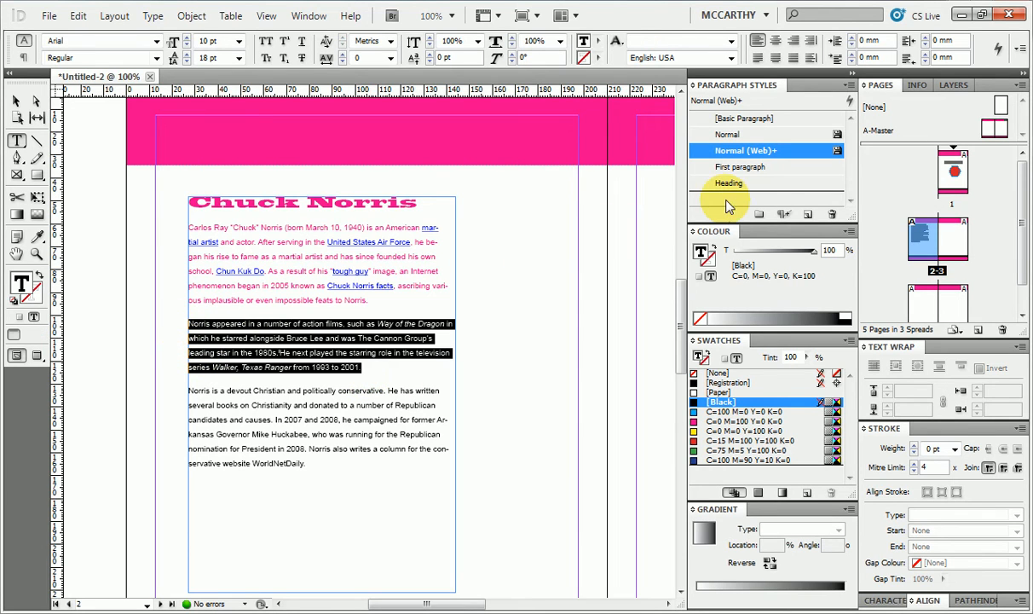
left_click(809, 215)
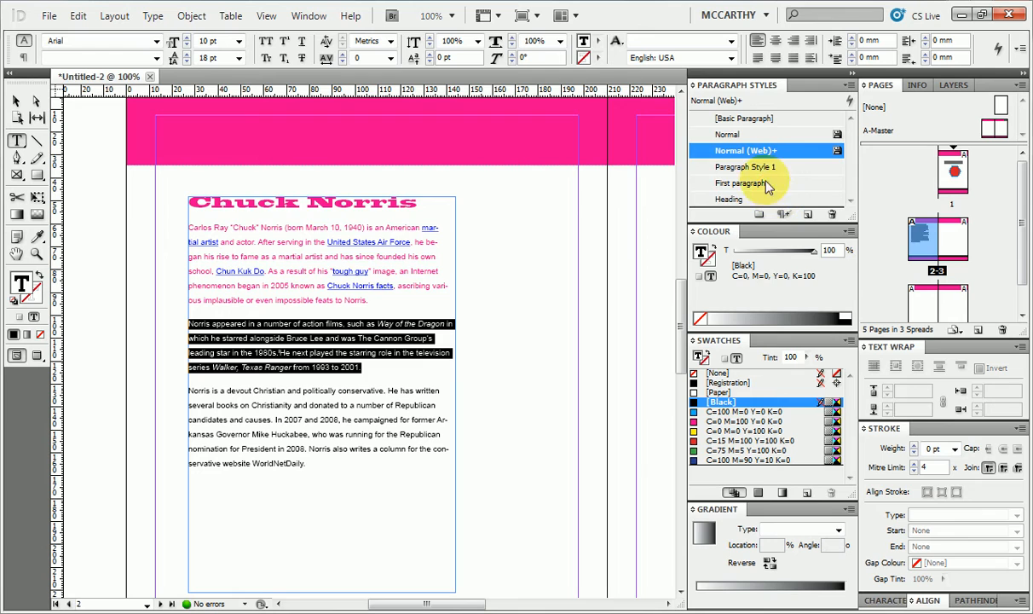
double_click(764, 168)
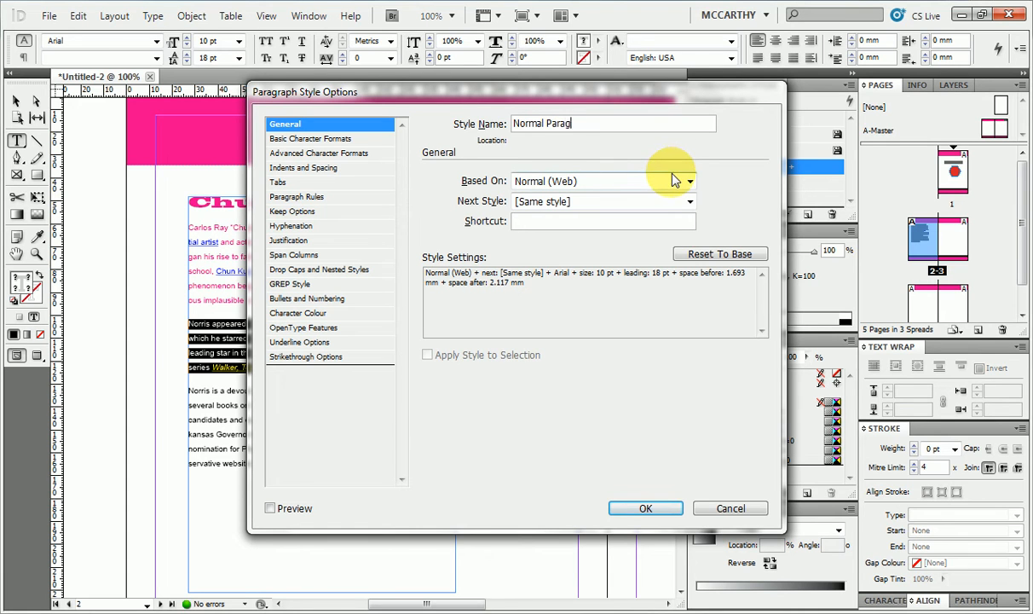
type("Normal Paragraph")
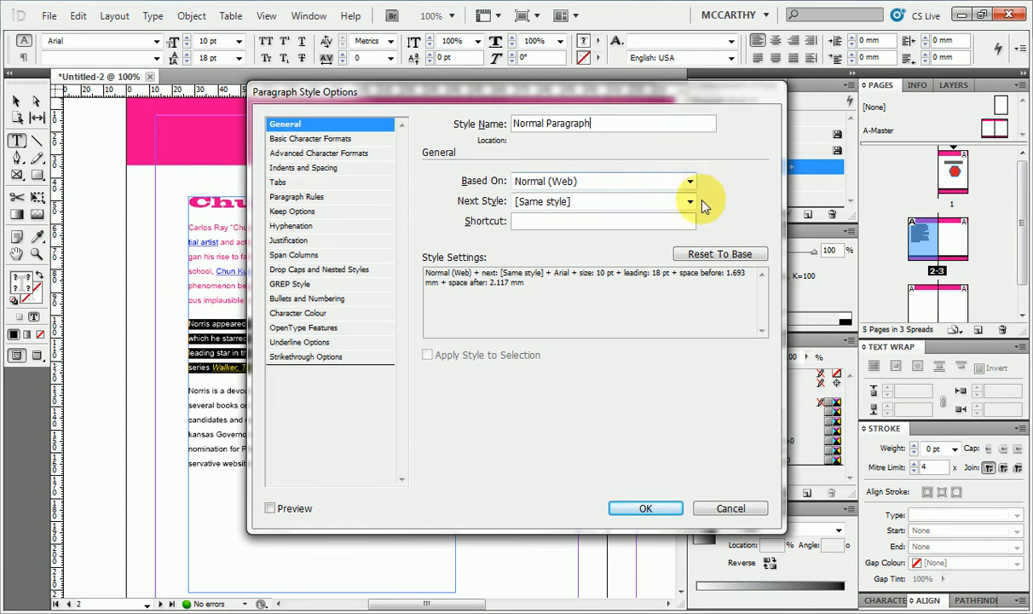
left_click(645, 508)
left_click(15, 101)
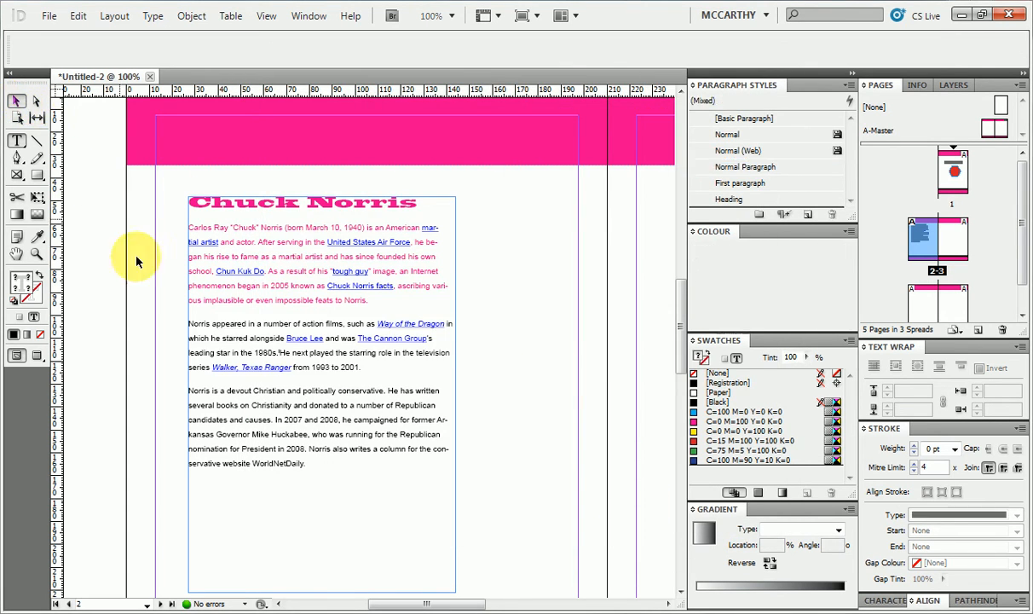
left_click(151, 273)
Step: Format the third body paragraph in Arial Italic at 9 pt
double_click(226, 394)
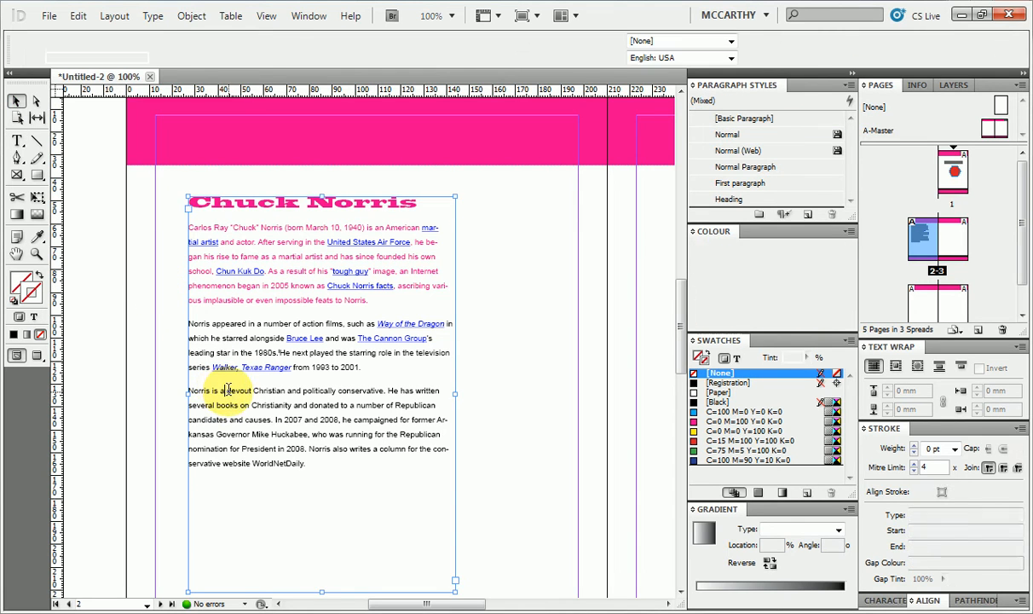
left_click_drag(298, 469, 188, 390)
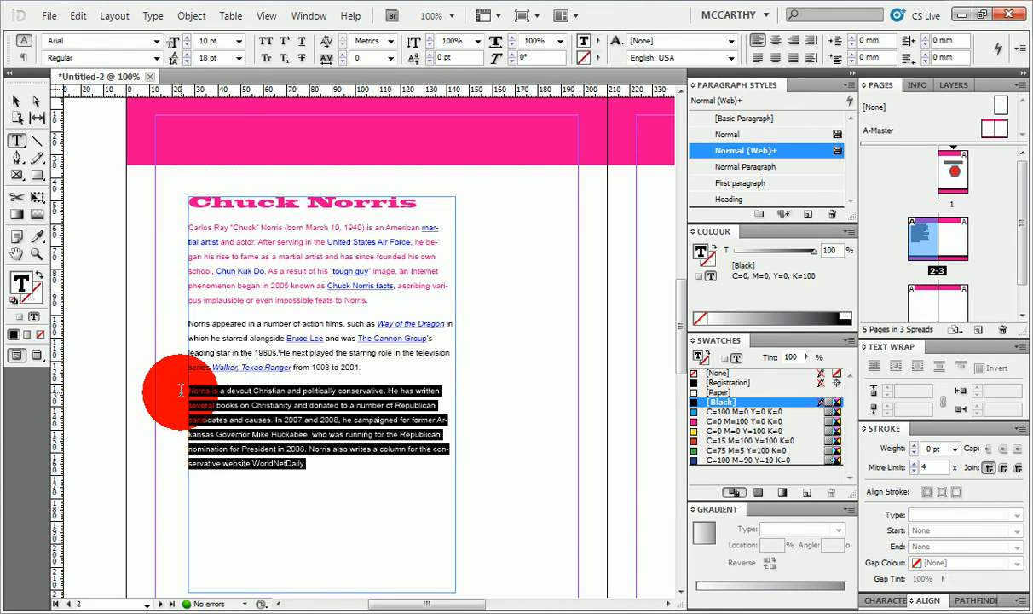
left_click(157, 58)
left_click(98, 101)
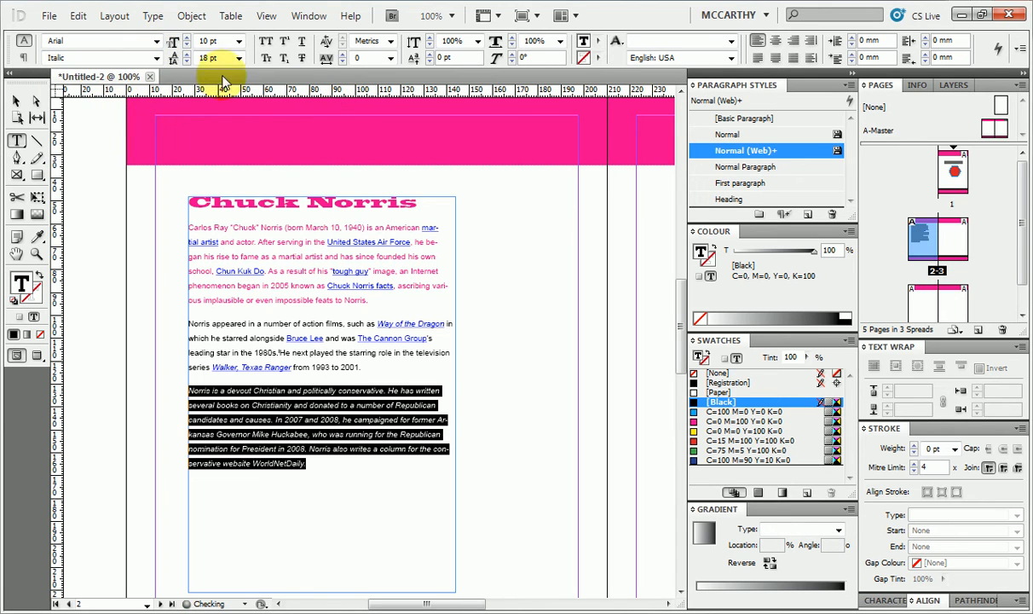
left_click(240, 41)
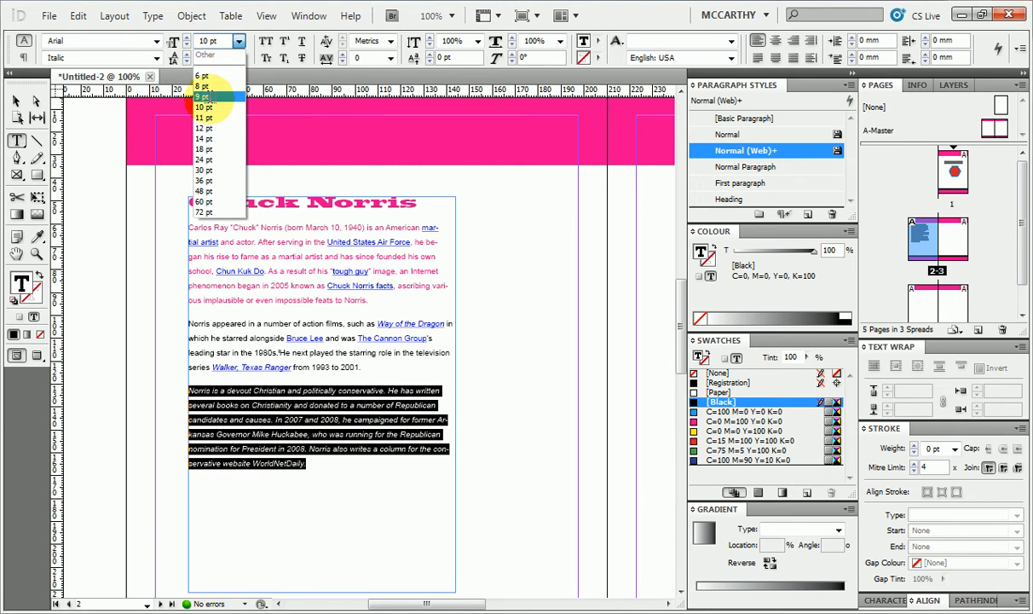
left_click(205, 97)
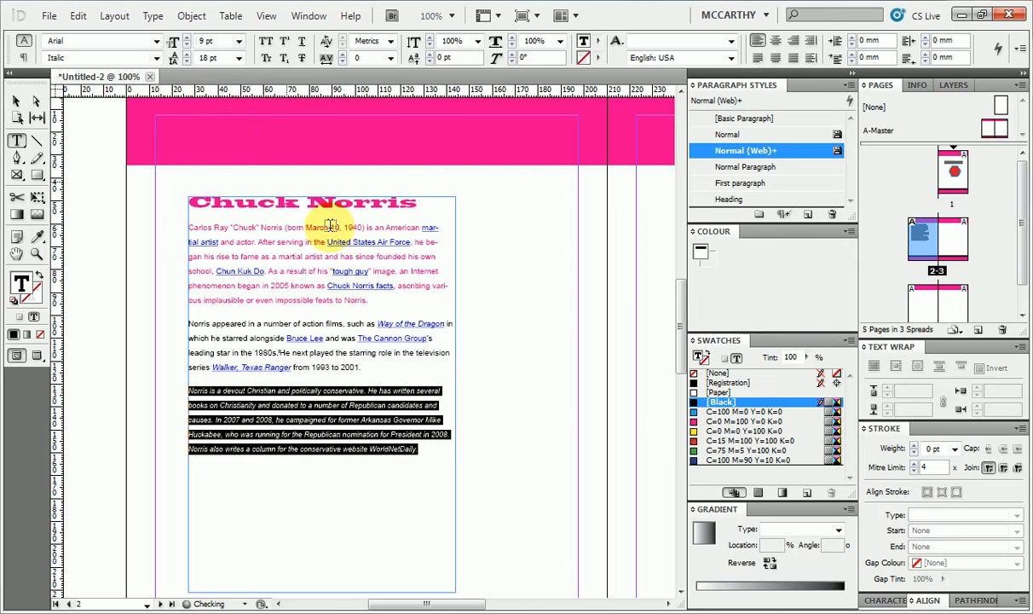
Step: Create a paragraph style from the third body paragraph and name it "caption"
left_click(810, 215)
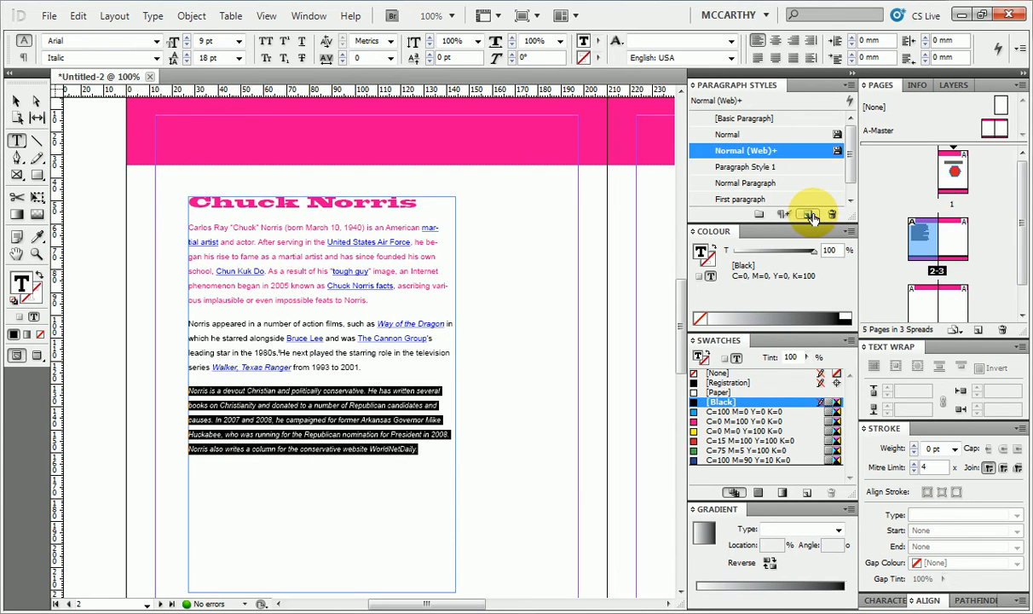
left_click(763, 170)
double_click(762, 169)
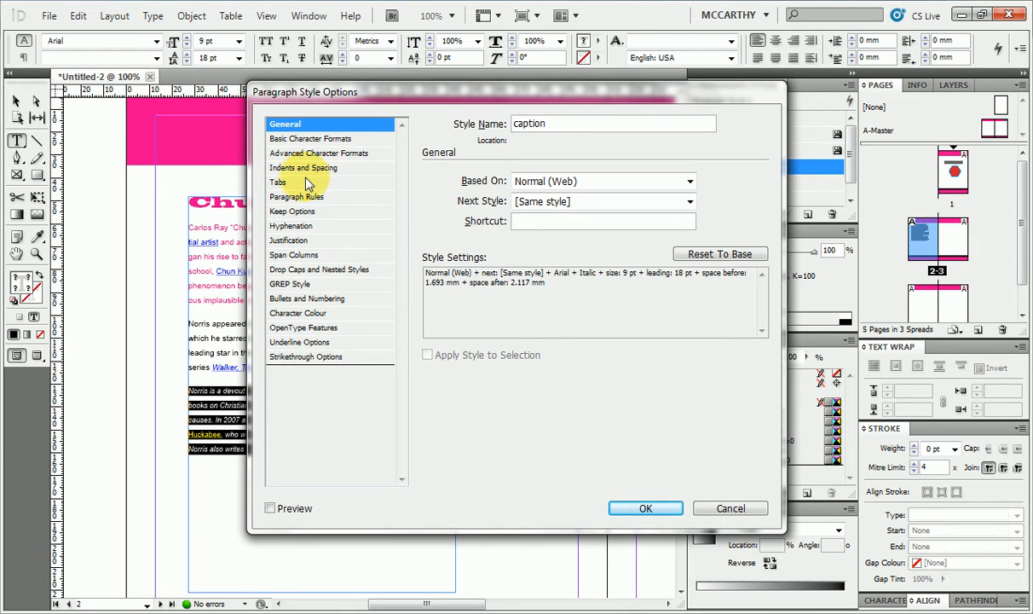
Step: Review the caption style's option categories, including justification, drop caps, paragraph rules, tabs, indents and character formats
left_click(297, 240)
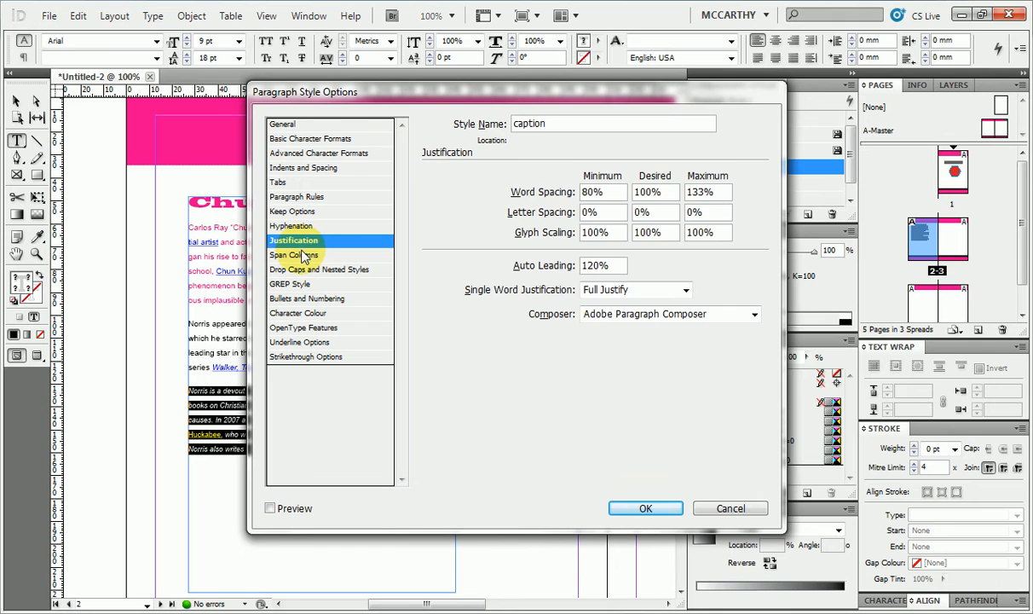
left_click(304, 255)
left_click(304, 271)
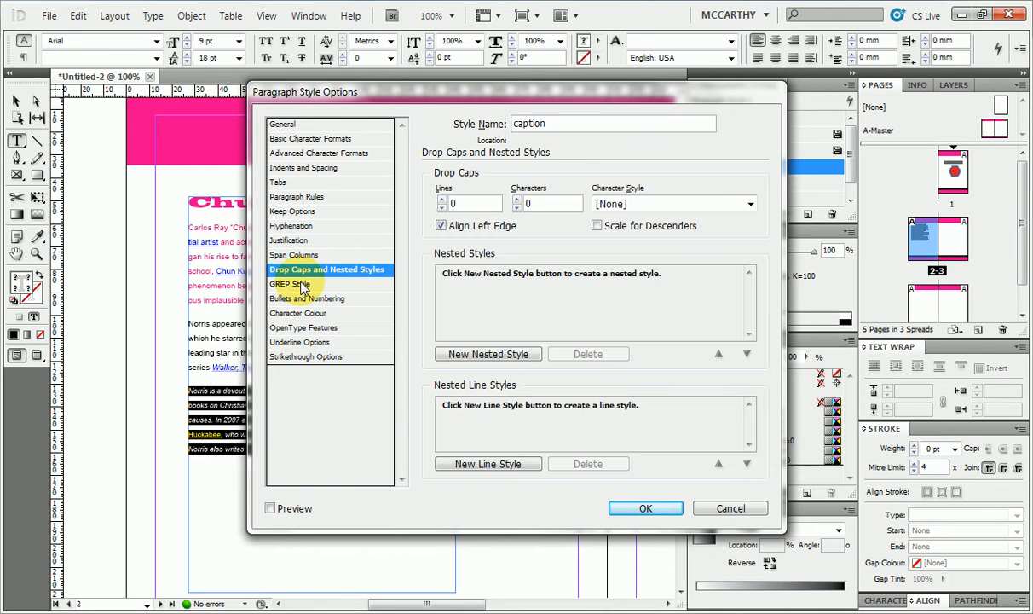
left_click(298, 210)
left_click(303, 196)
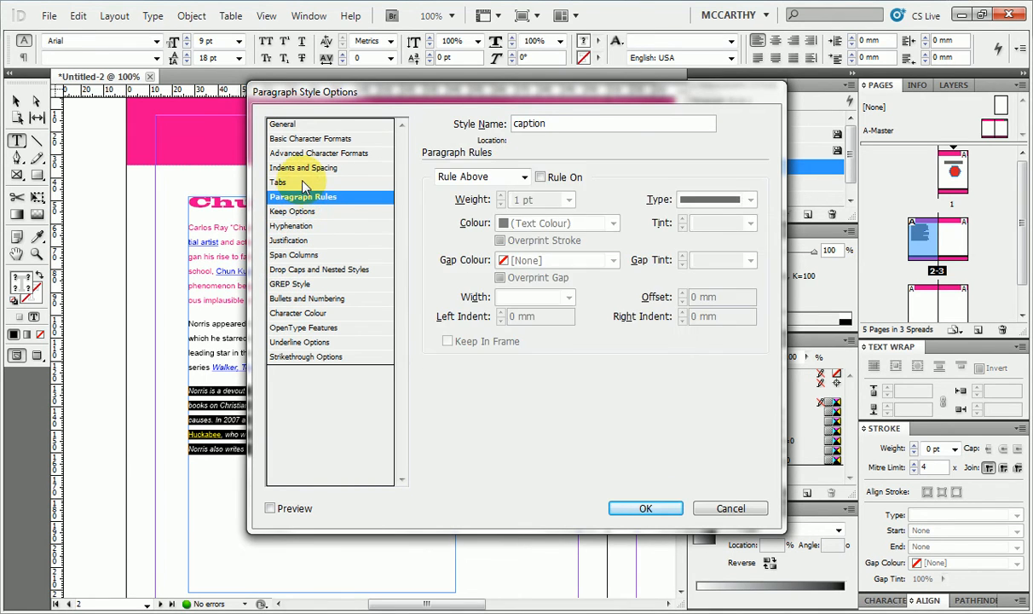
left_click(305, 183)
left_click(305, 169)
left_click(298, 153)
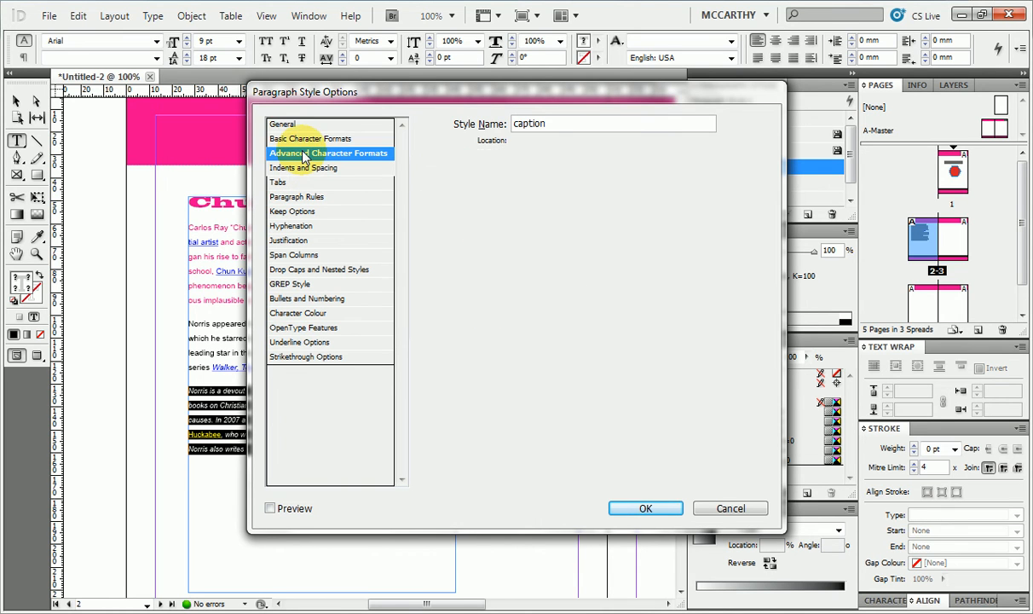
left_click(298, 139)
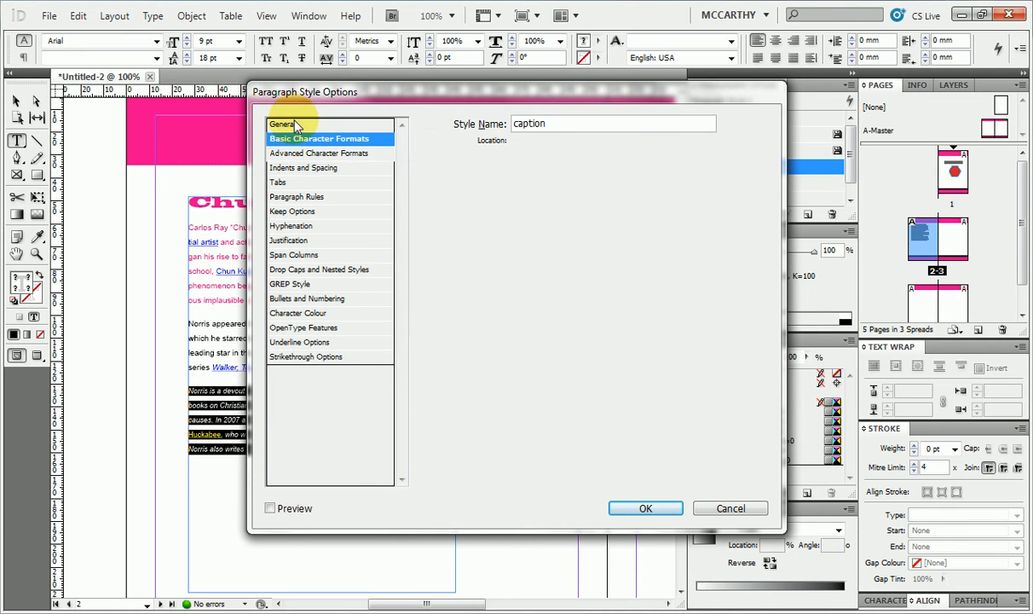
Step: Accept the caption style's settings and deselect the article text frame
left_click(650, 509)
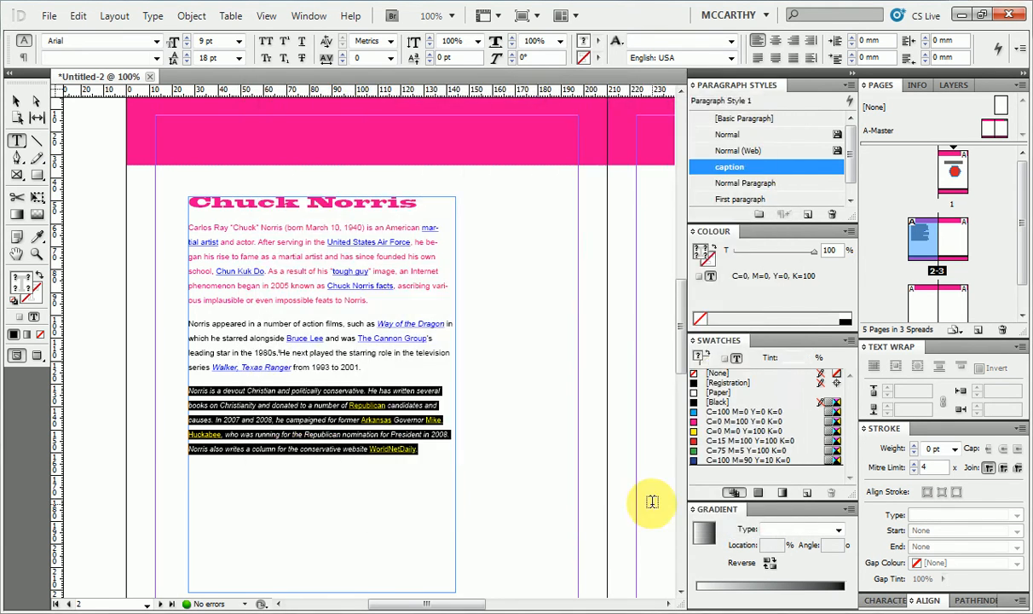
left_click(409, 317)
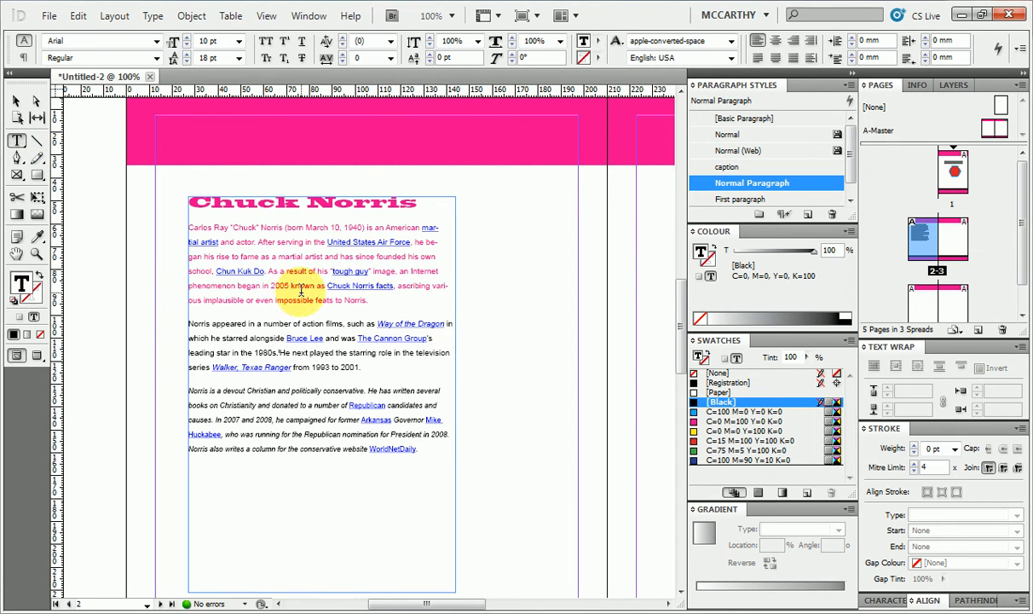
left_click(15, 101)
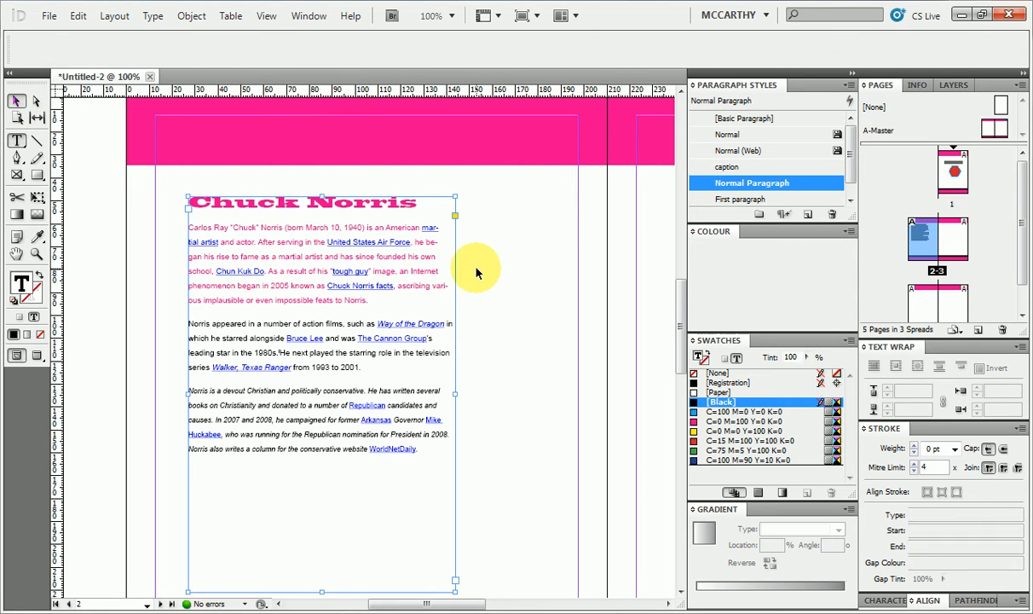
left_click(513, 322)
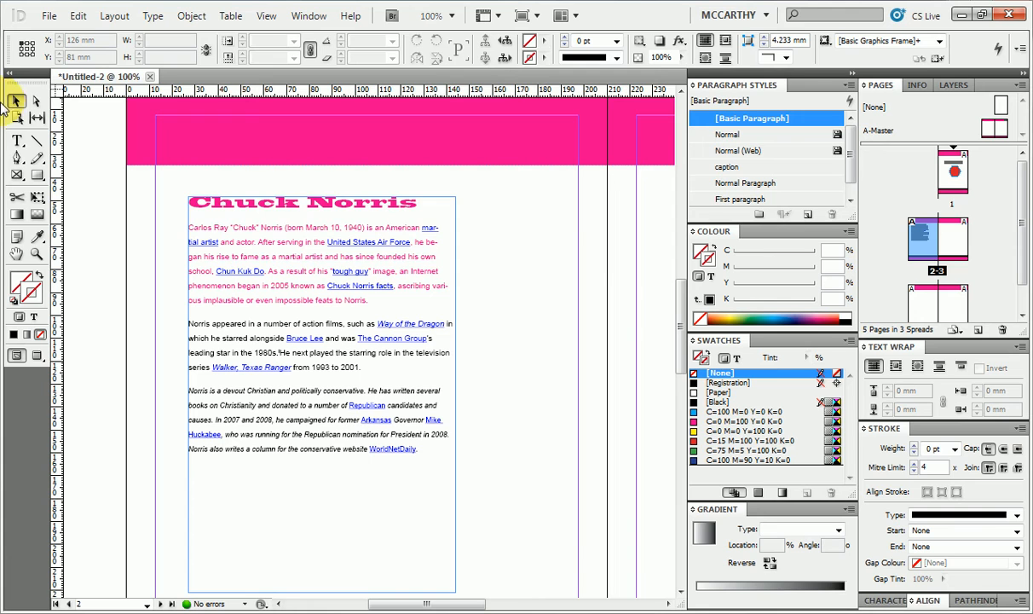
Step: Draw an empty rectangular graphic frame about 161.5 mm wide and 183 mm high on page 3
left_click(17, 175)
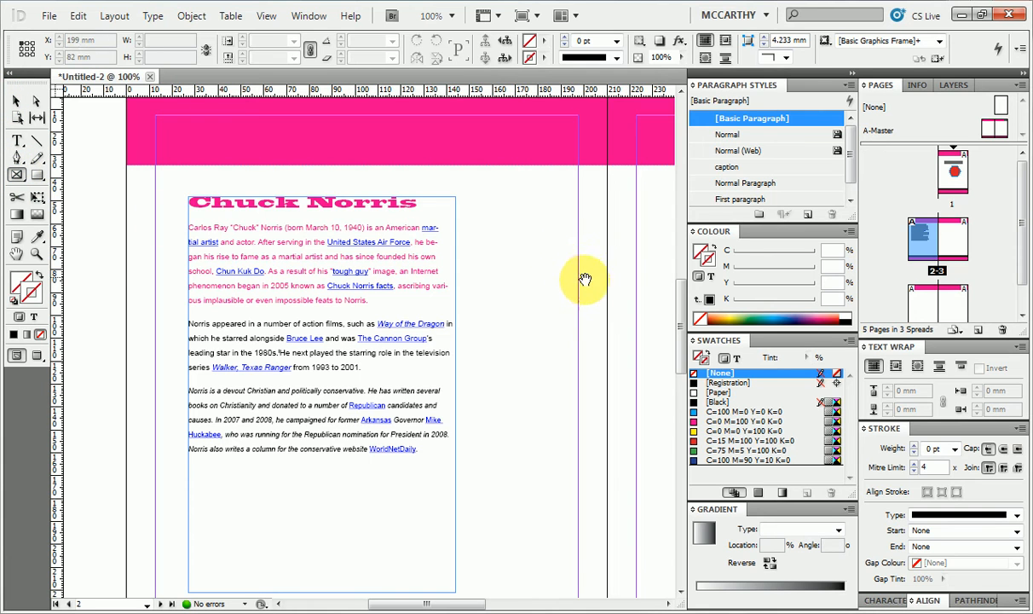
left_click_drag(555, 287, 189, 237)
left_click_drag(260, 147, 628, 564)
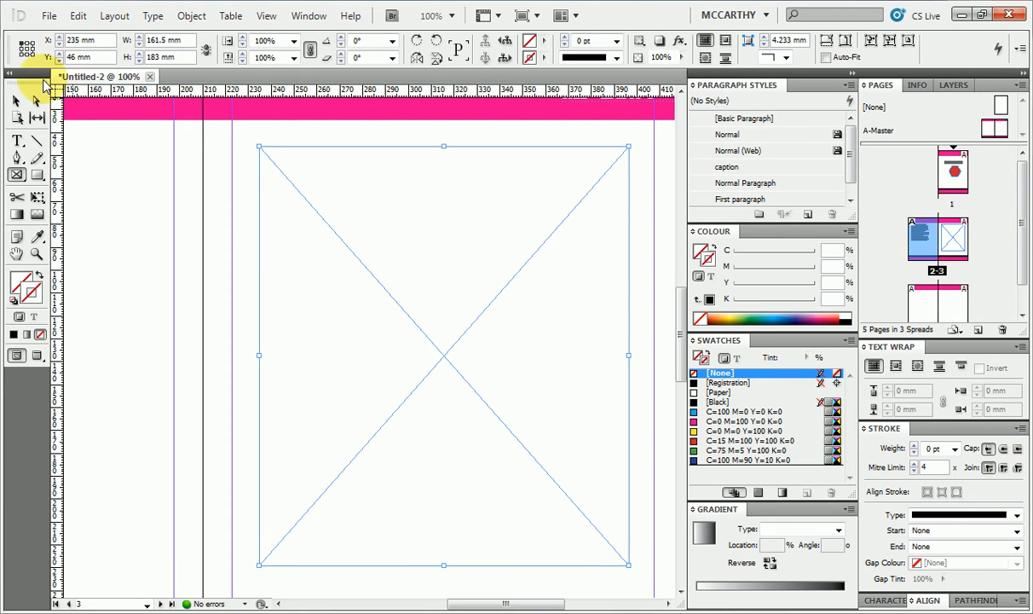
left_click(16, 101)
right_click(262, 197)
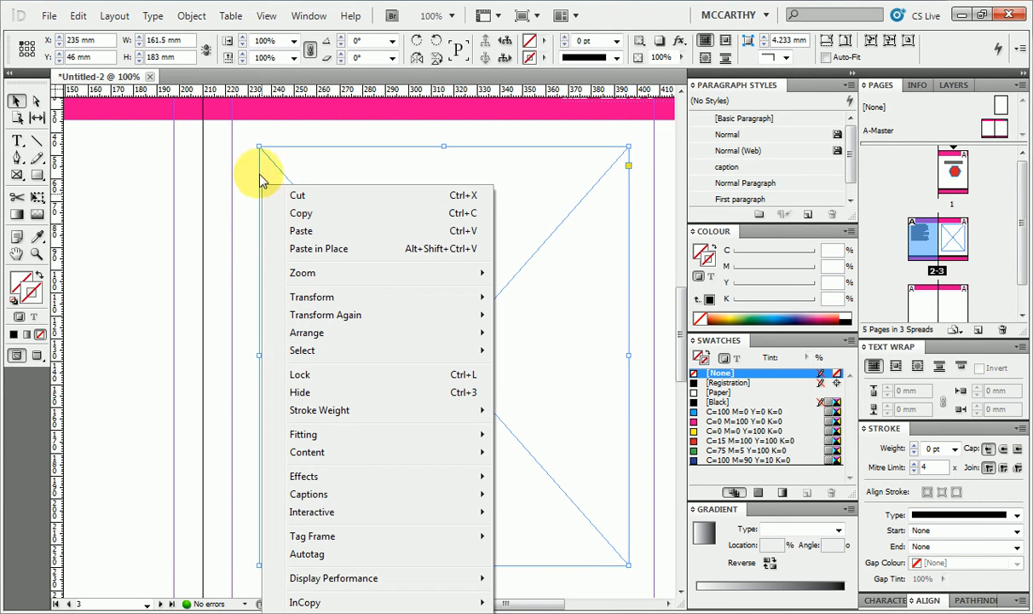
right_click(262, 174)
right_click(260, 176)
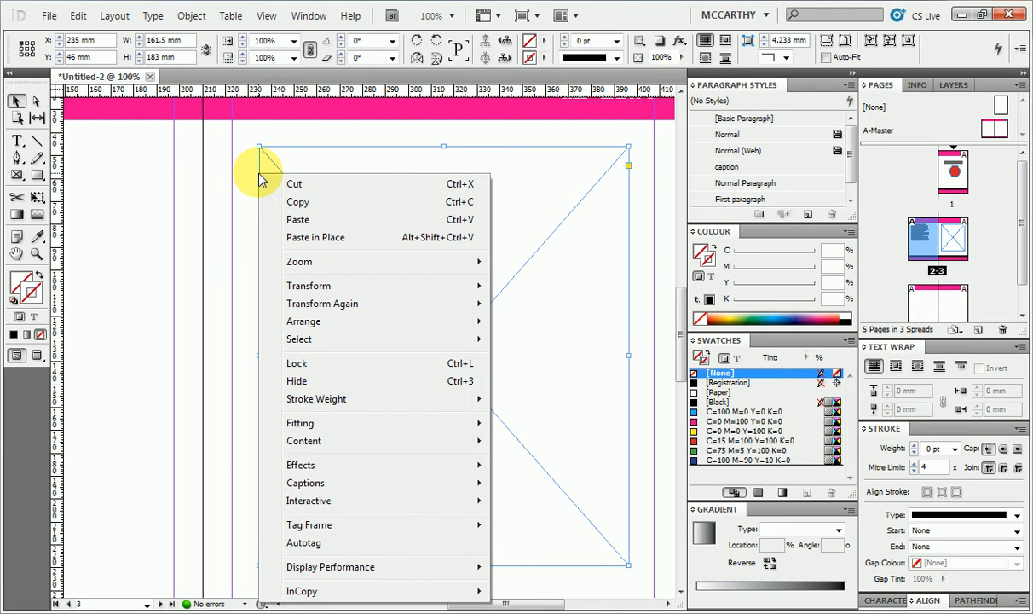
left_click(291, 155)
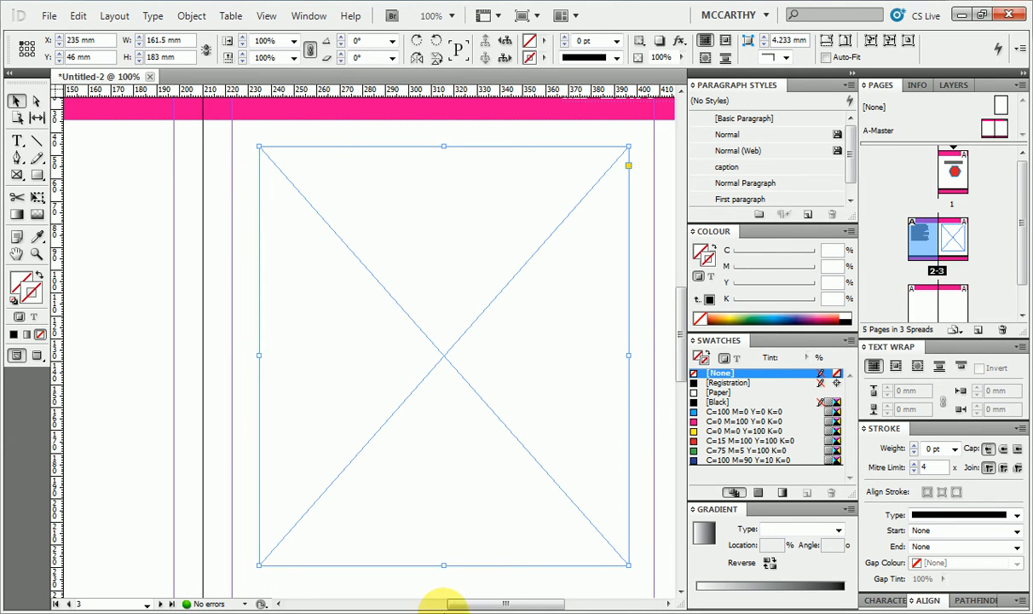
left_click(49, 16)
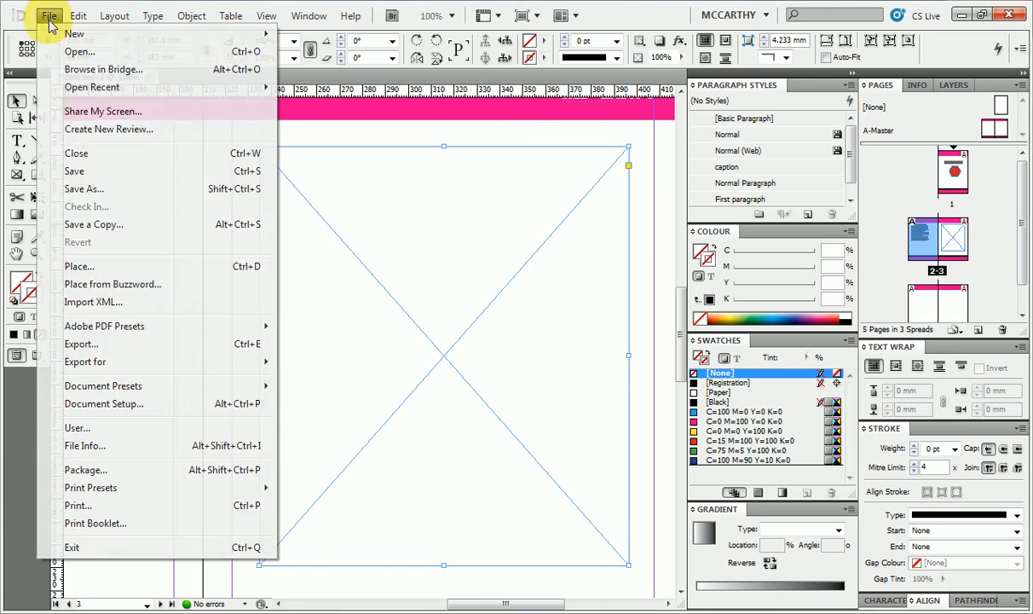
left_click(85, 266)
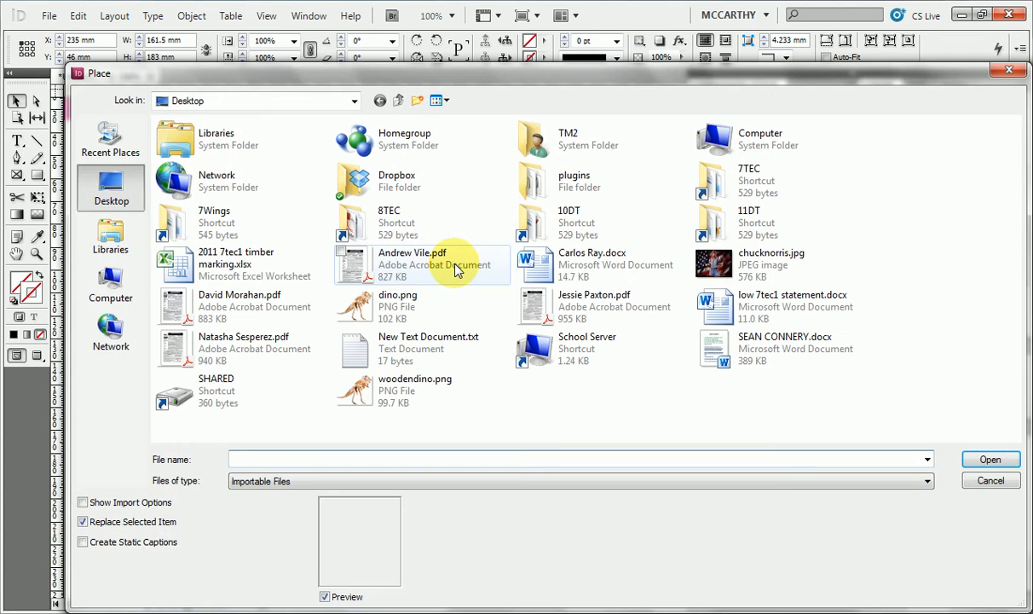
left_click(586, 267)
left_click(990, 458)
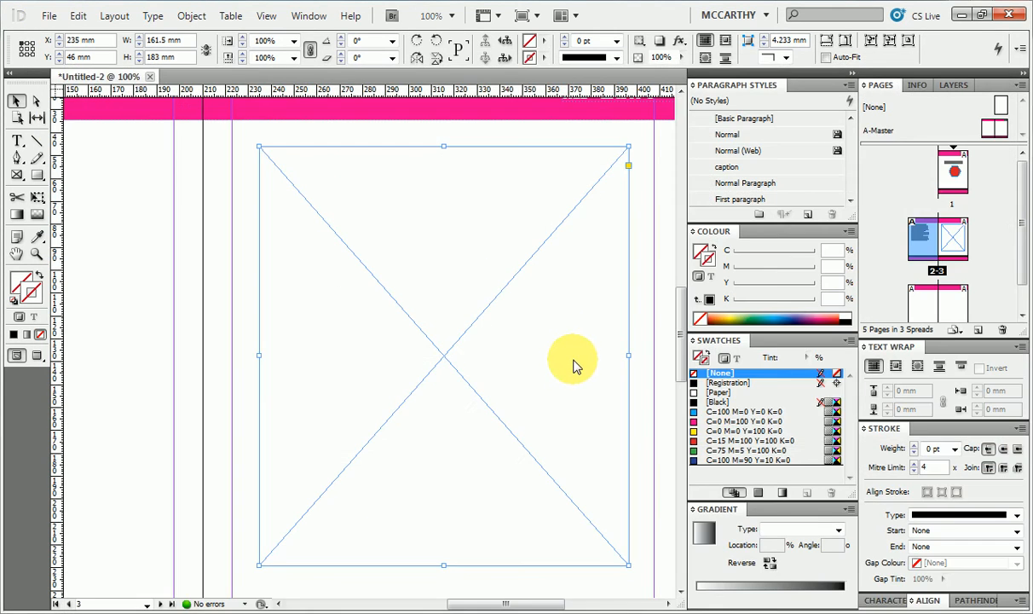
Step: Copy all the text in the page 3 frame and paste the copy directly after its last paragraph
double_click(573, 316)
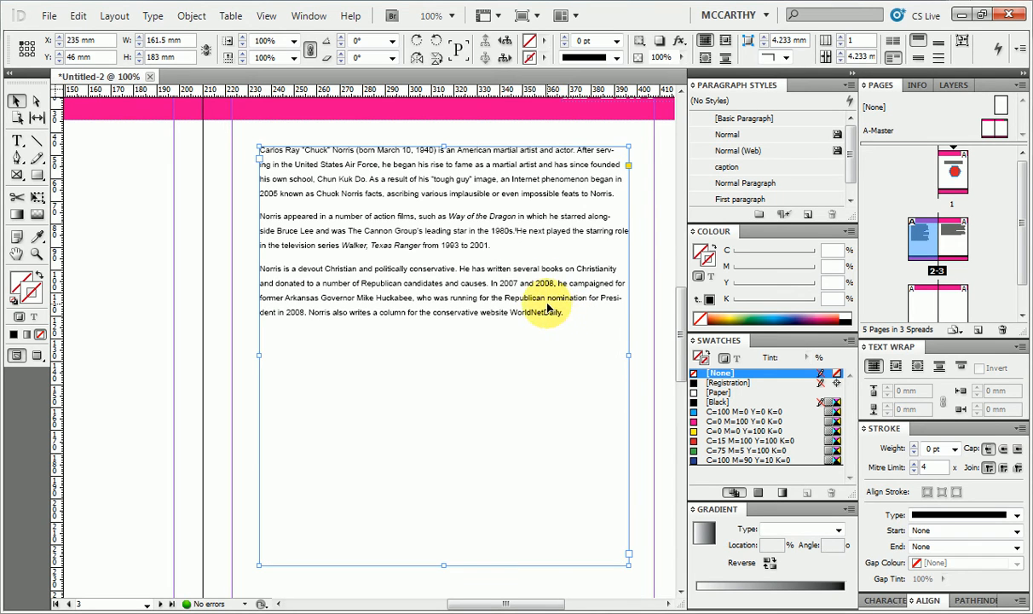
left_click_drag(573, 315, 241, 149)
key("ctrl+c")
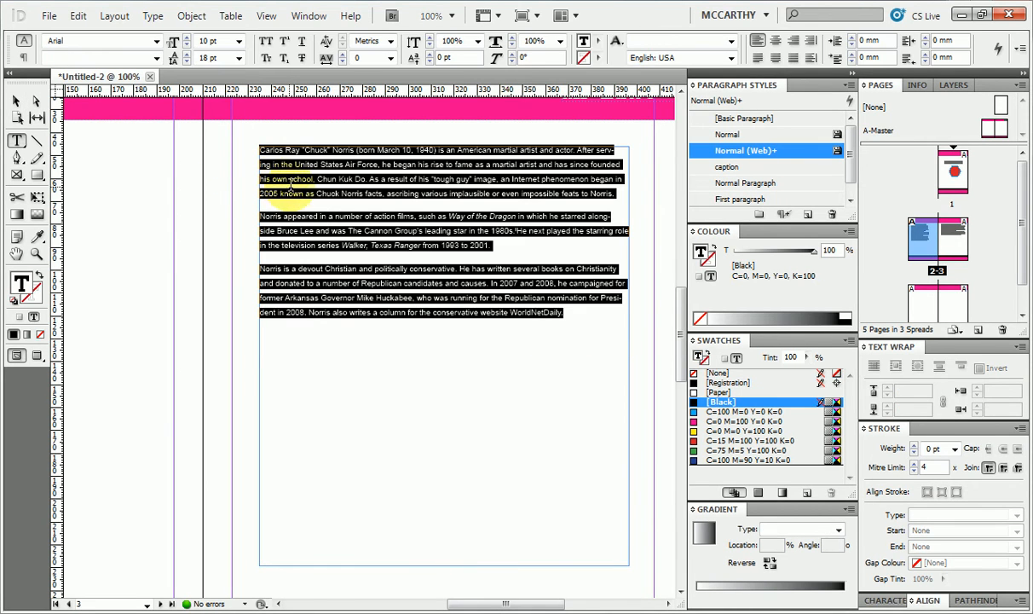
left_click(580, 317)
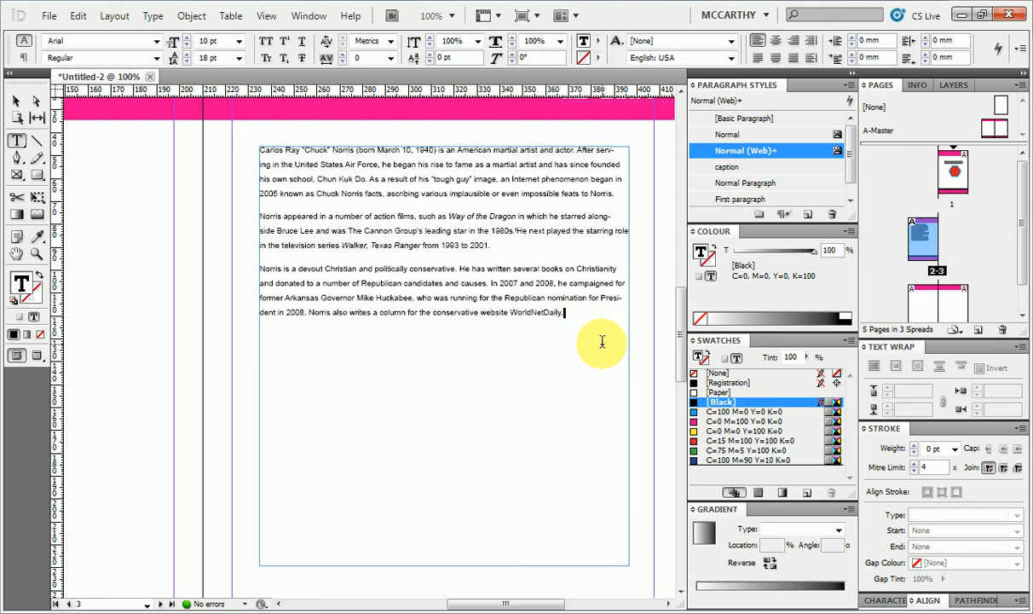
key("ctrl+v")
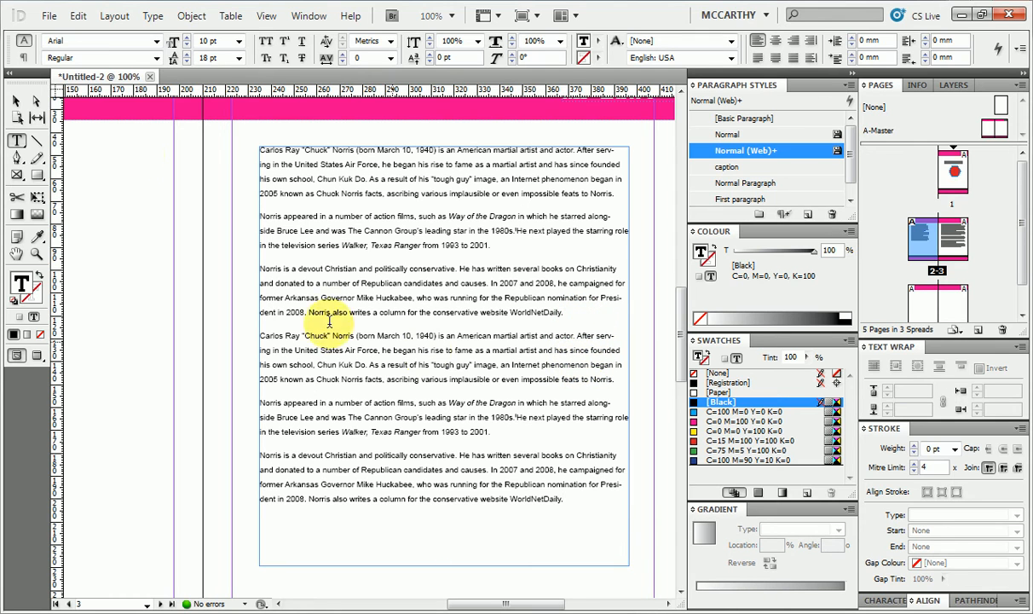
Step: Break the first paragraph on page 3 after "is an A" and apply the Heading paragraph style to the opening part
left_click(324, 176)
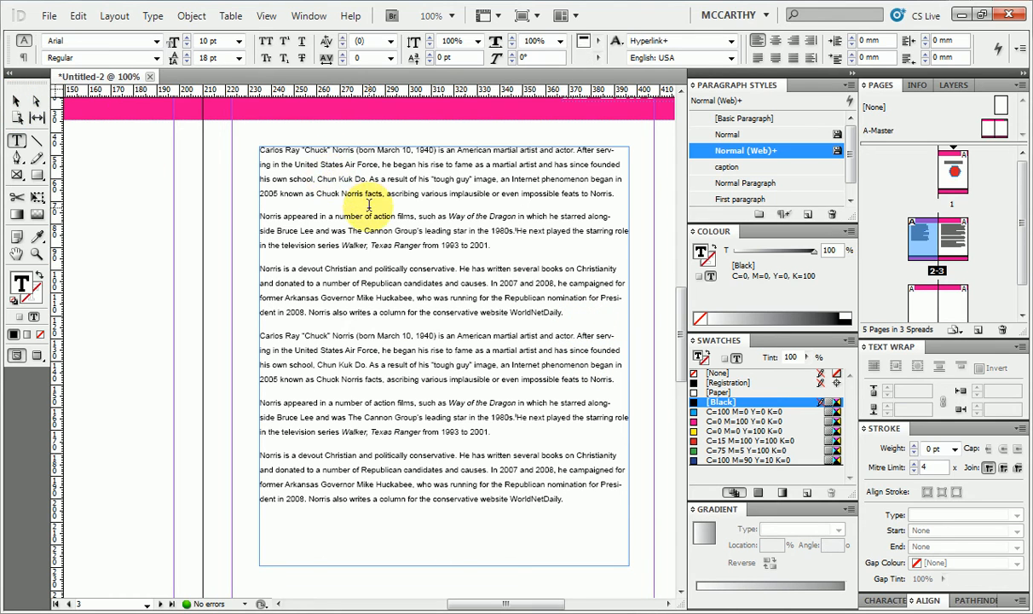
key("Home")
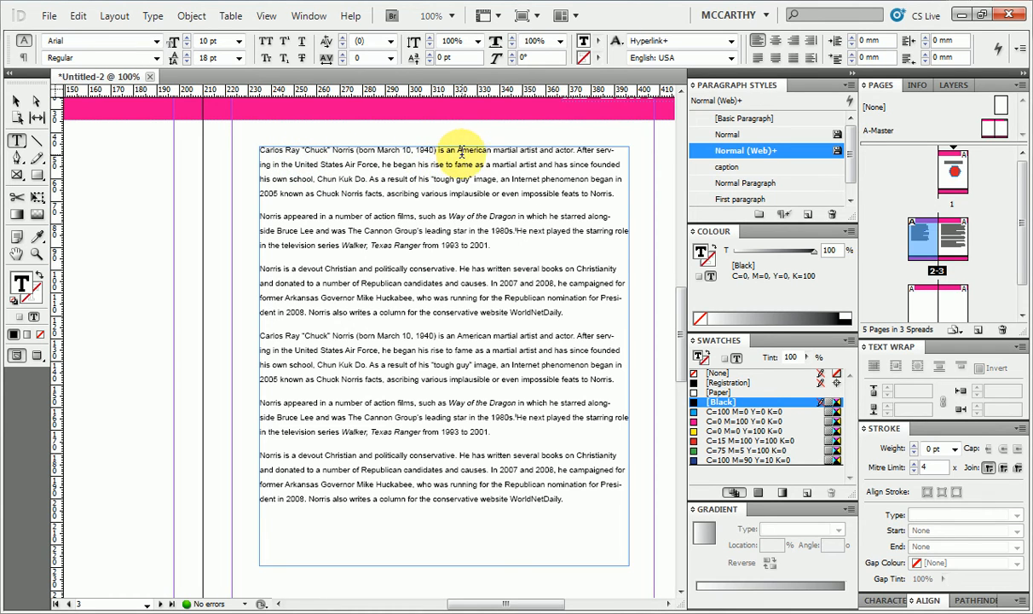
key("Return")
left_click(424, 149)
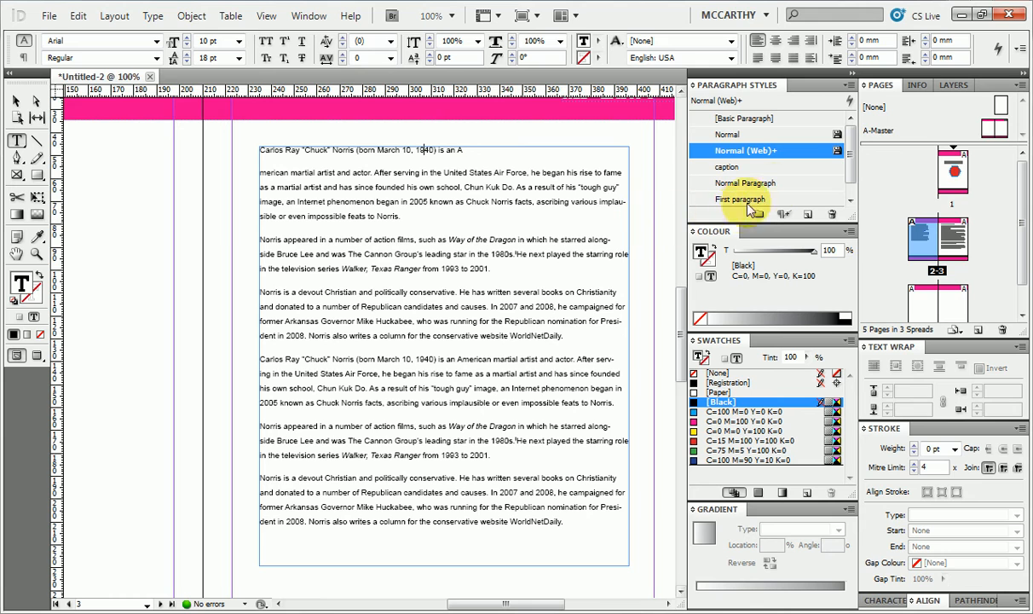
left_click_drag(848, 160, 849, 175)
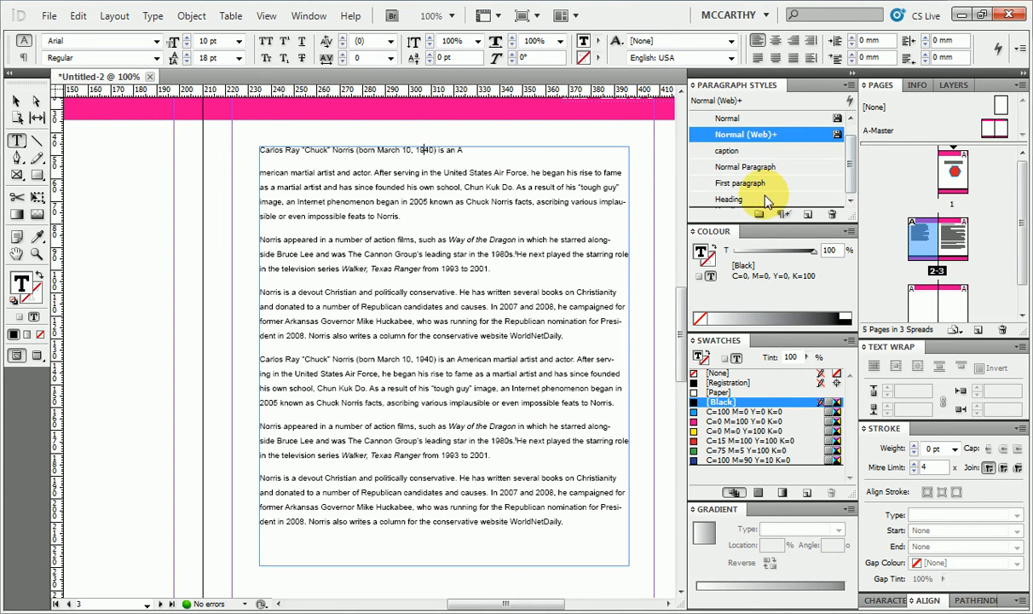
left_click(742, 199)
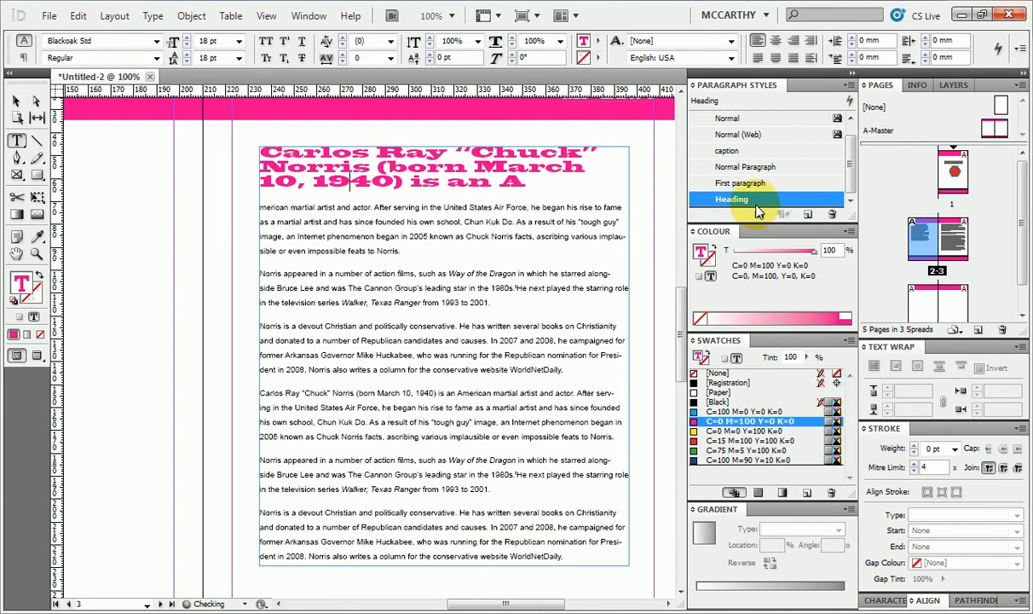
Step: Apply the First paragraph style to the paragraph directly below the heading on page 3
left_click(464, 207)
left_click(739, 183)
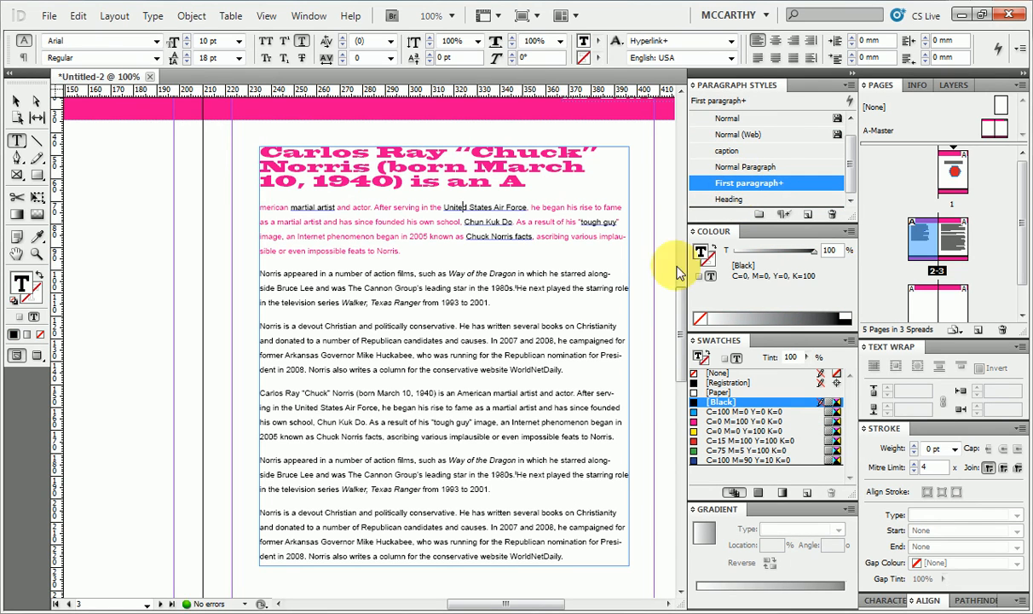
left_click(749, 135)
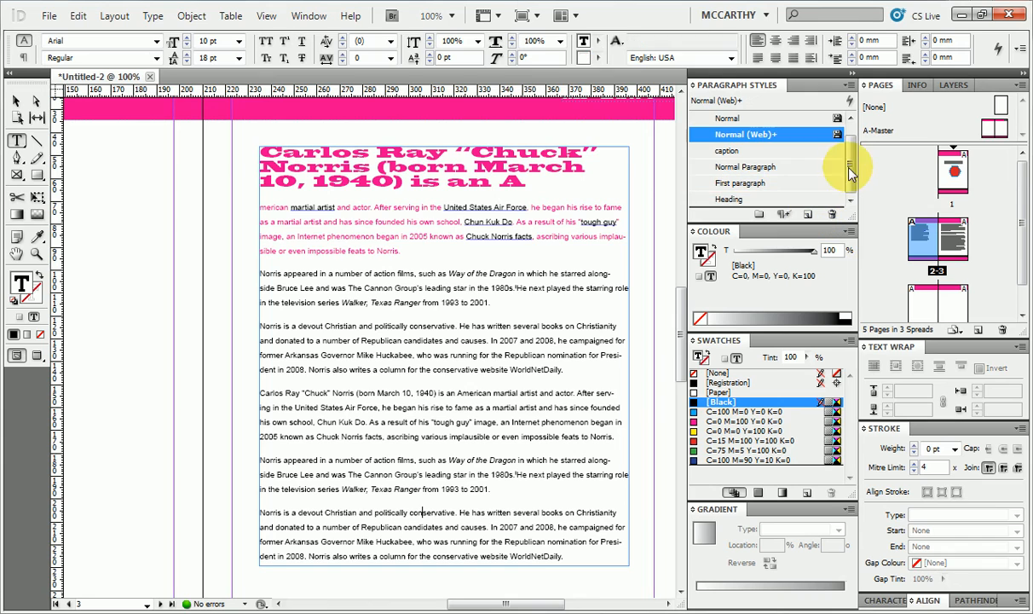
Step: Break the last paragraph on page 3 after "politically" and apply the Heading style to its opening part
left_click(412, 517)
key("Return")
left_click(377, 509)
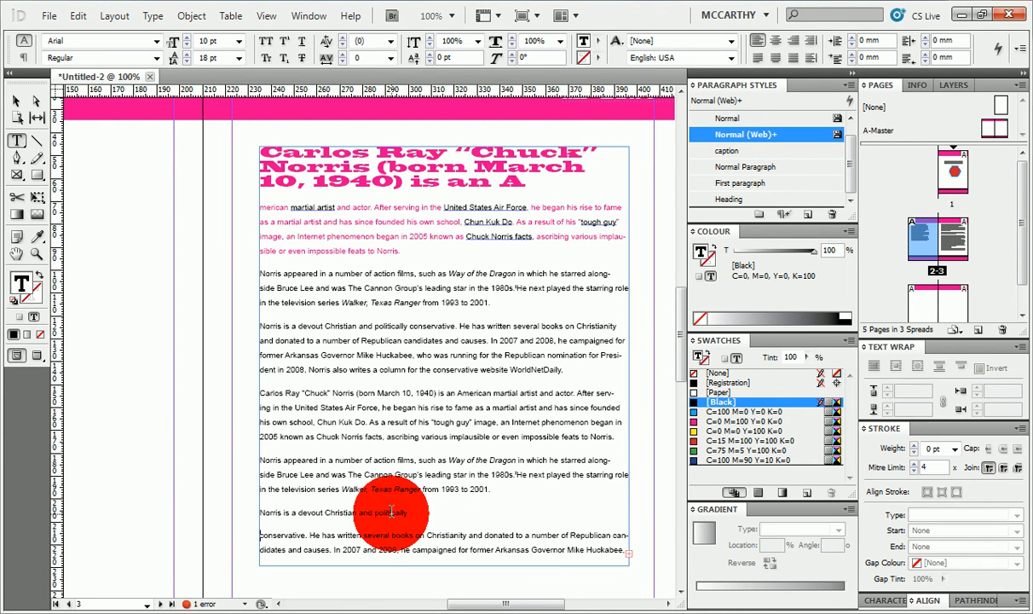
left_click(755, 201)
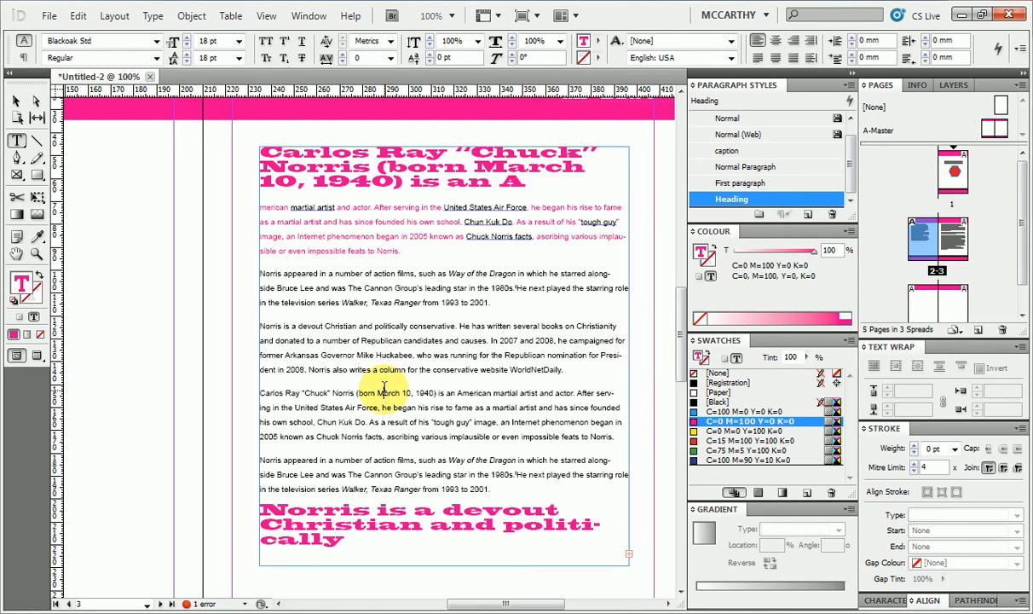
Step: Break the repeated "Carlos Ray" paragraph after "American mar" and apply the caption style to its opening part
left_click(505, 396)
key("Return")
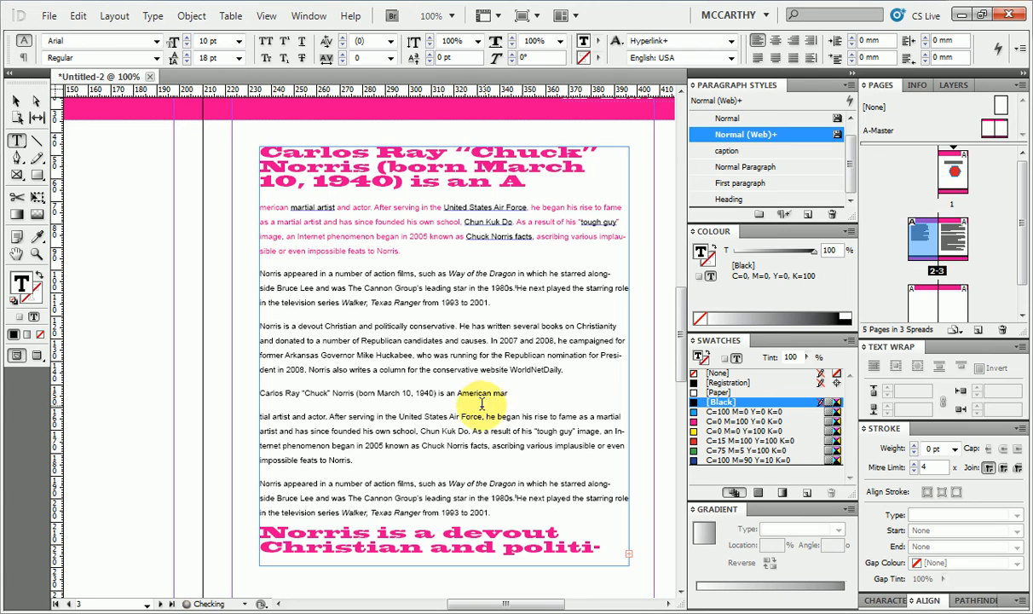
left_click(437, 379)
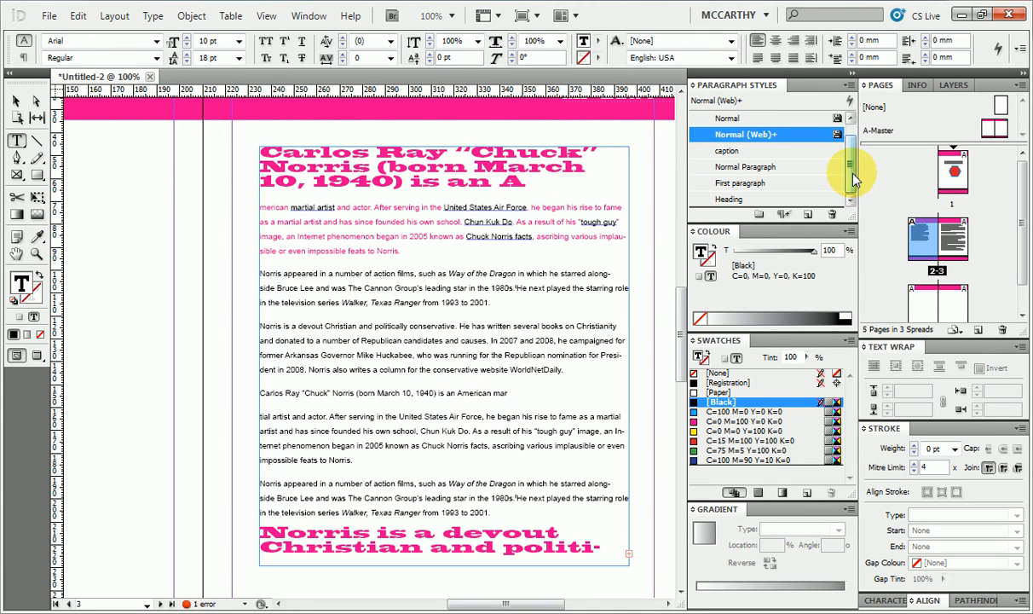
left_click(750, 151)
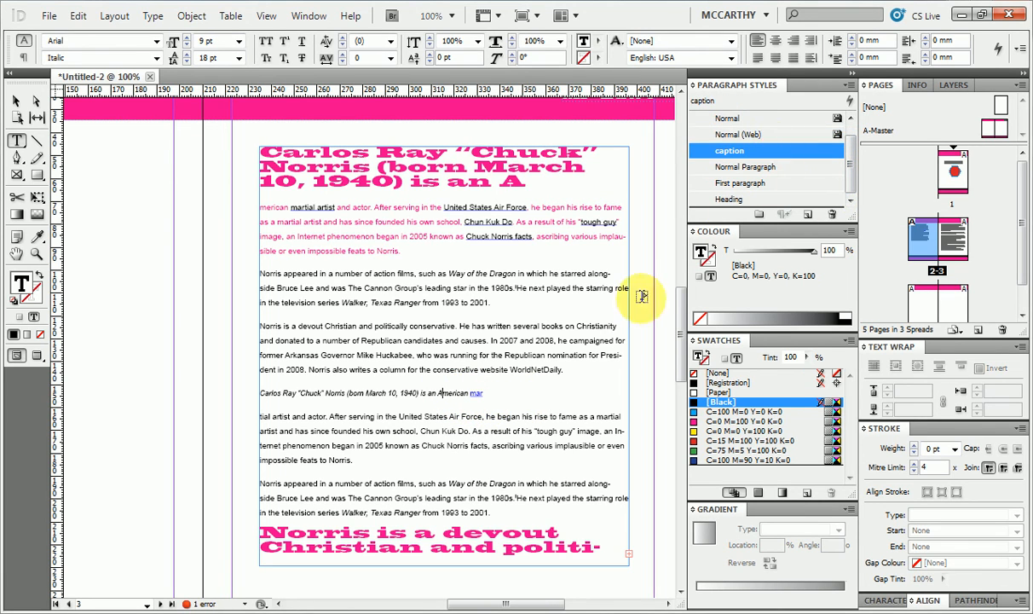
Step: Try the Normal Paragraph style on the opening heading of page 3, and reapply the Heading style
left_click(394, 302)
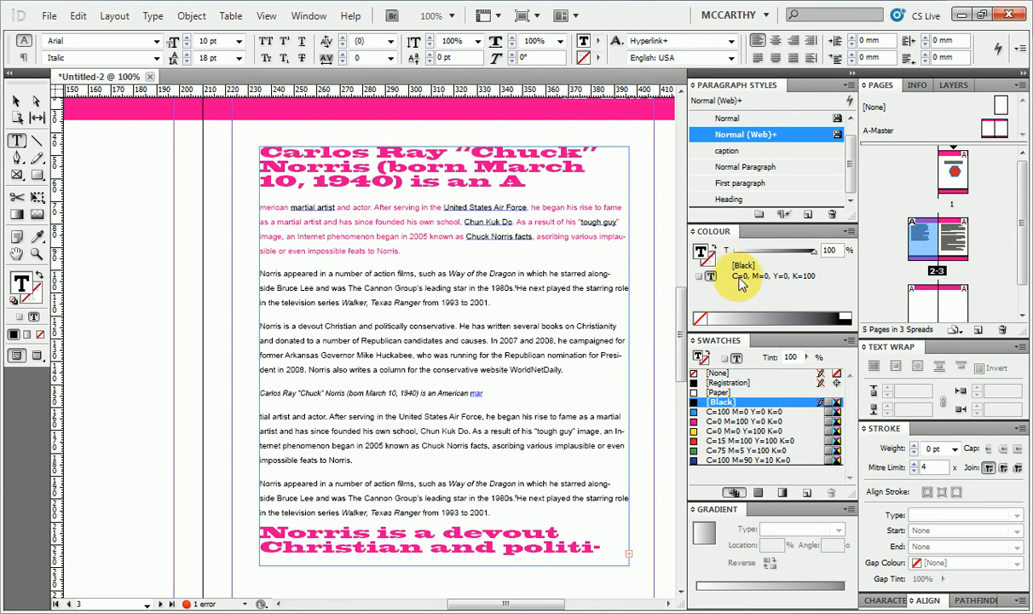
left_click(398, 166)
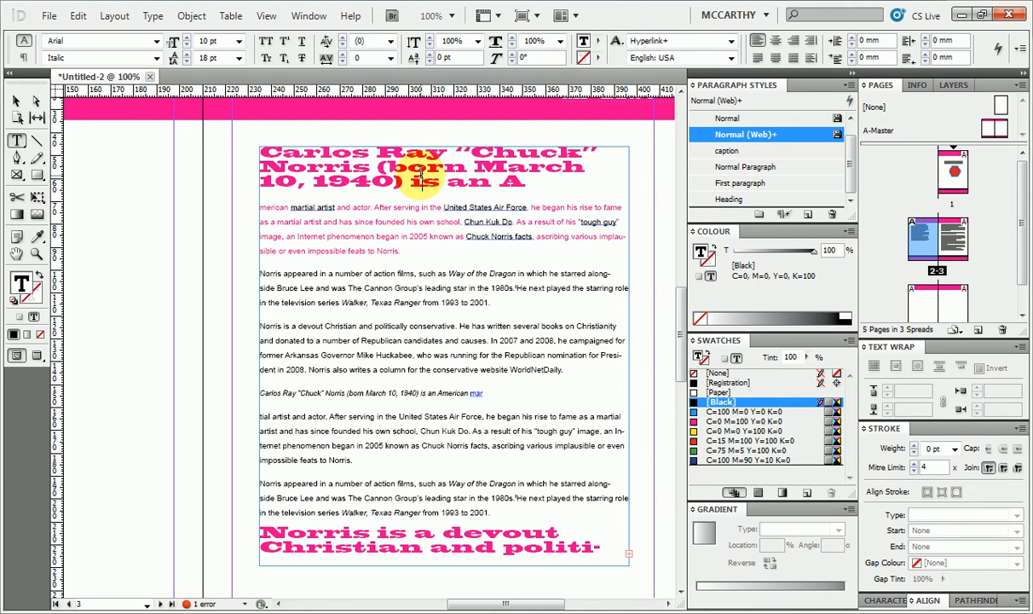
left_click(720, 167)
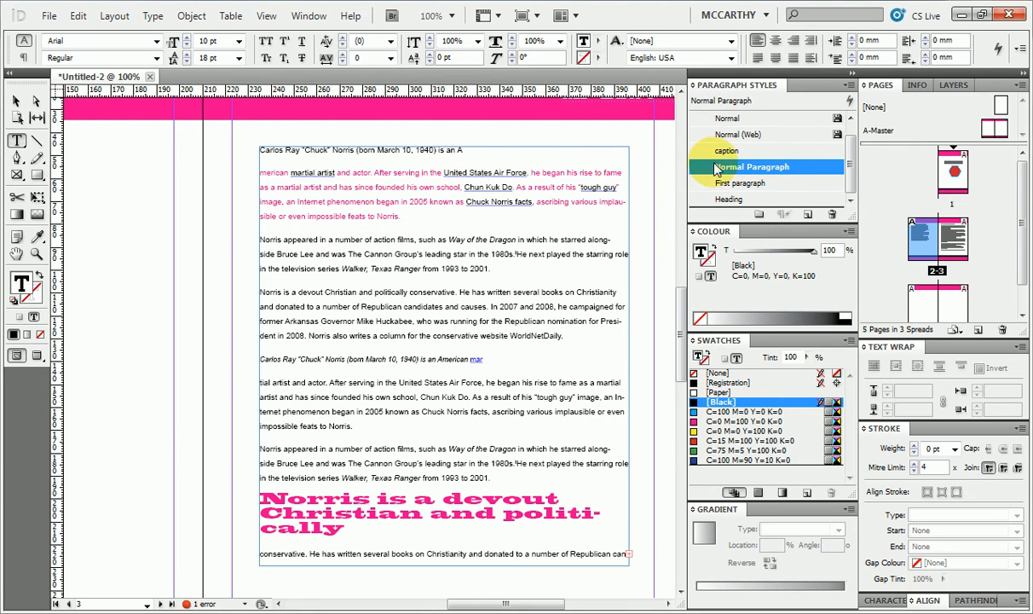
left_click(754, 203)
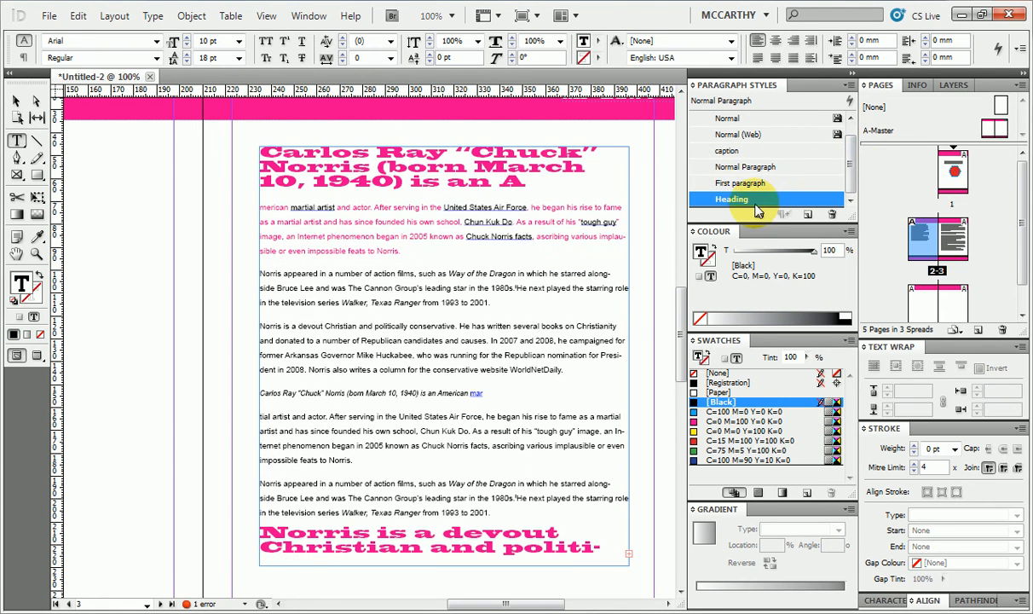
Step: Deselect the text frames and show the page 2-3 spread with Overprint Preview turned on
left_click(17, 101)
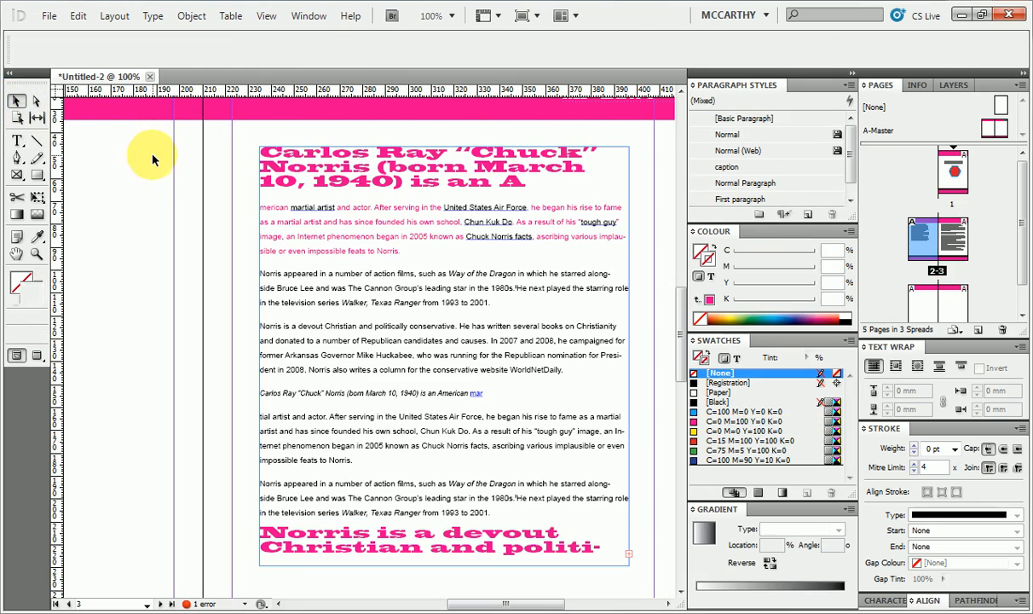
left_click(295, 204)
left_click_drag(203, 346, 374, 335)
key("ctrl+minus")
key("ctrl+minus")
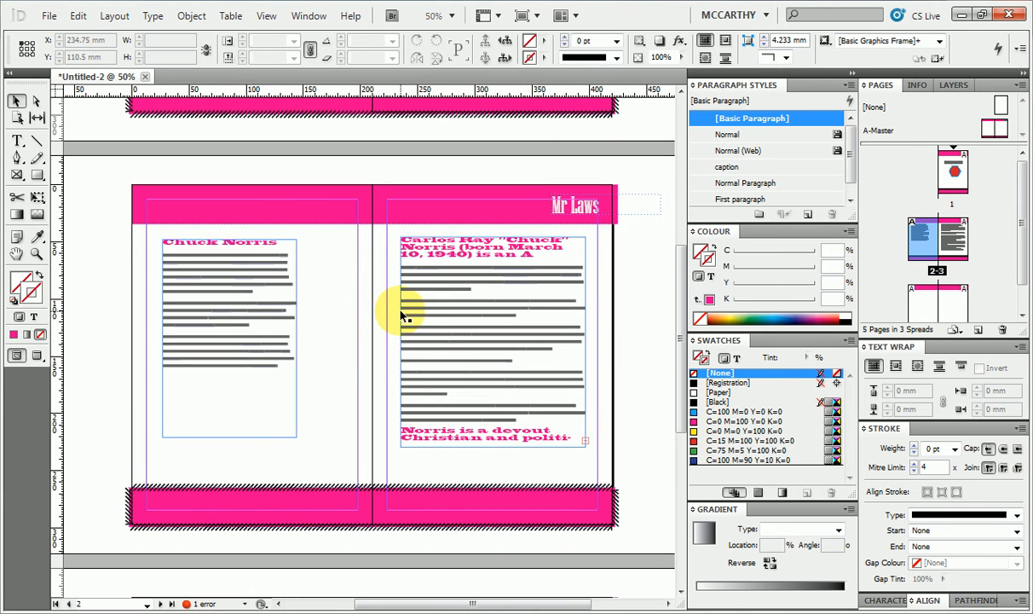
left_click(266, 16)
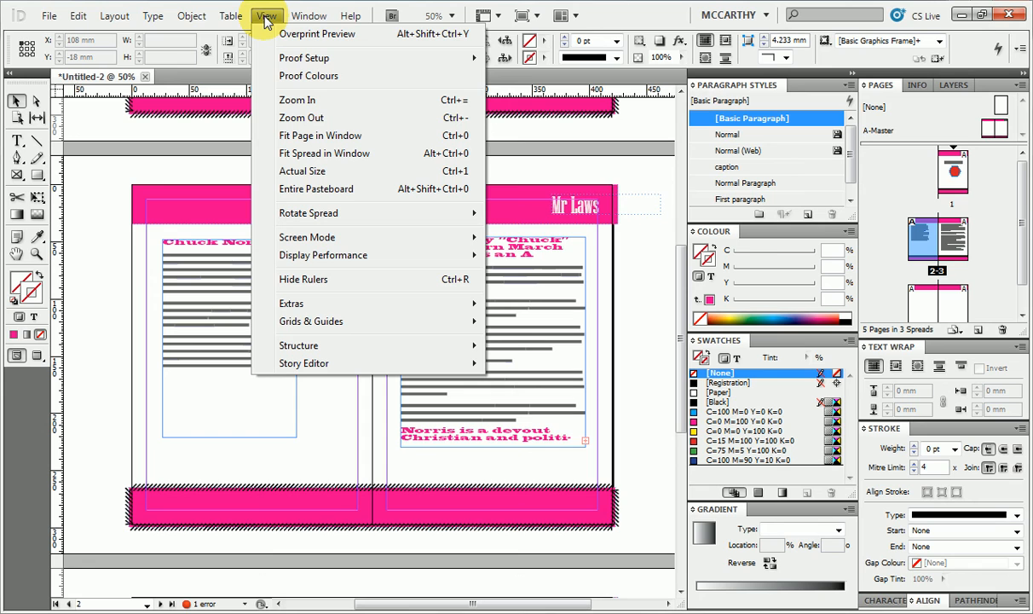
left_click(284, 38)
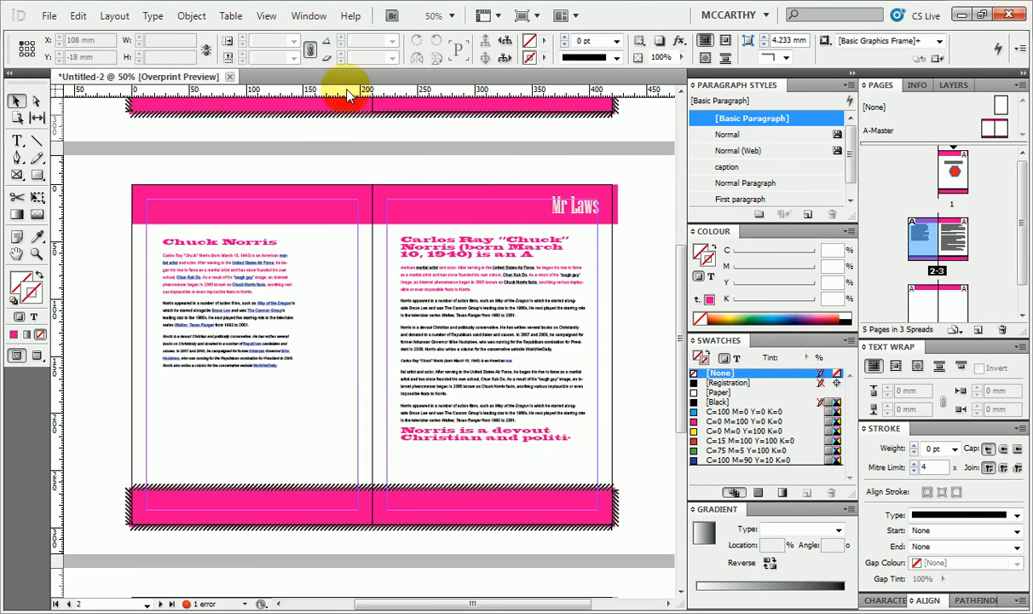
Step: Switch to the Preview screen mode to hide guides and frame edges, and turn off Overprint Preview
left_click(37, 357)
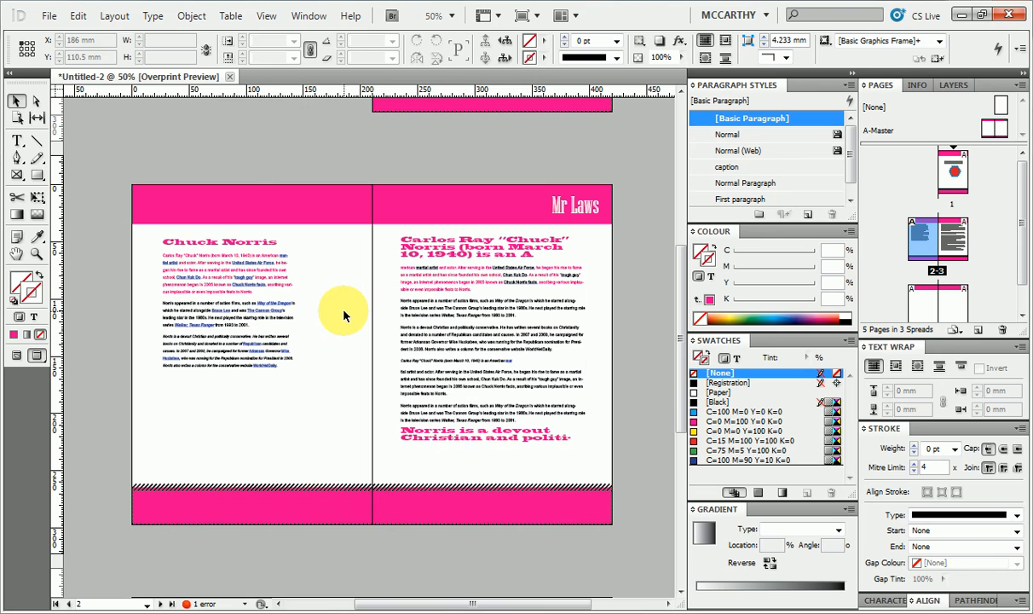
left_click(266, 17)
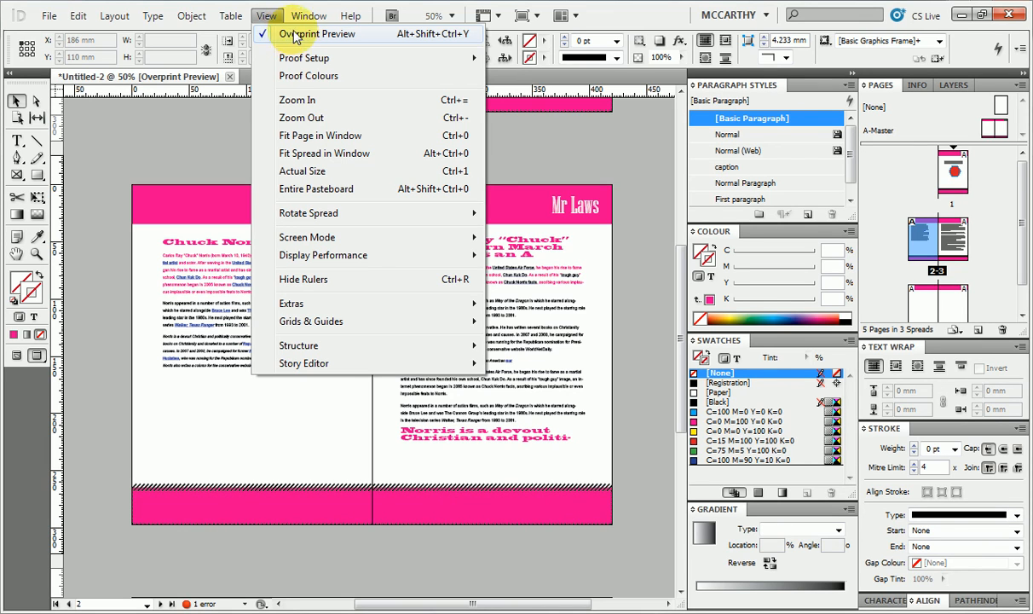
left_click(298, 36)
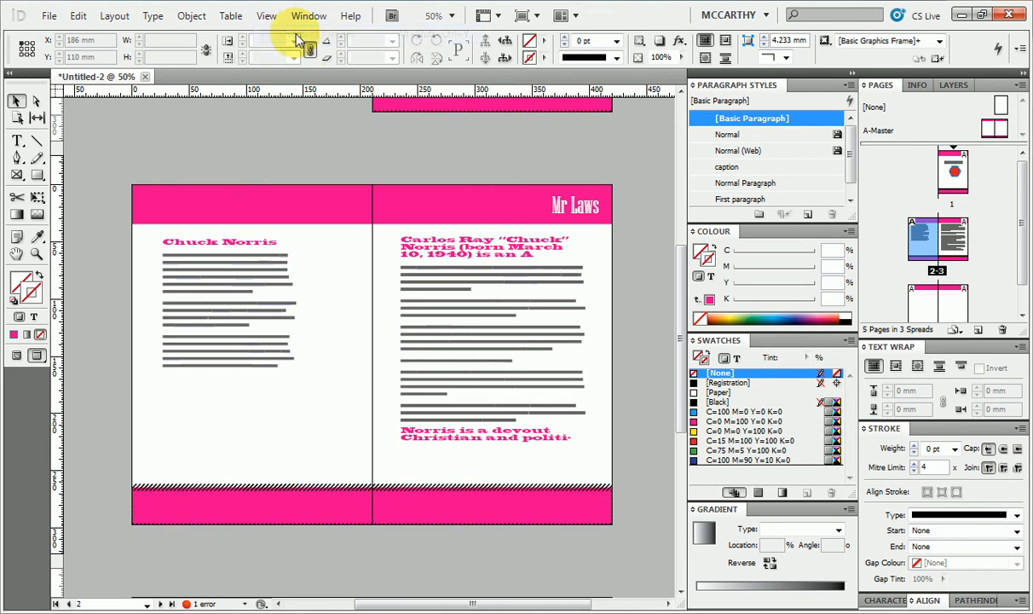
Step: Review the front cover and the following spreads in Preview mode
scroll(387, 184, "up", 5)
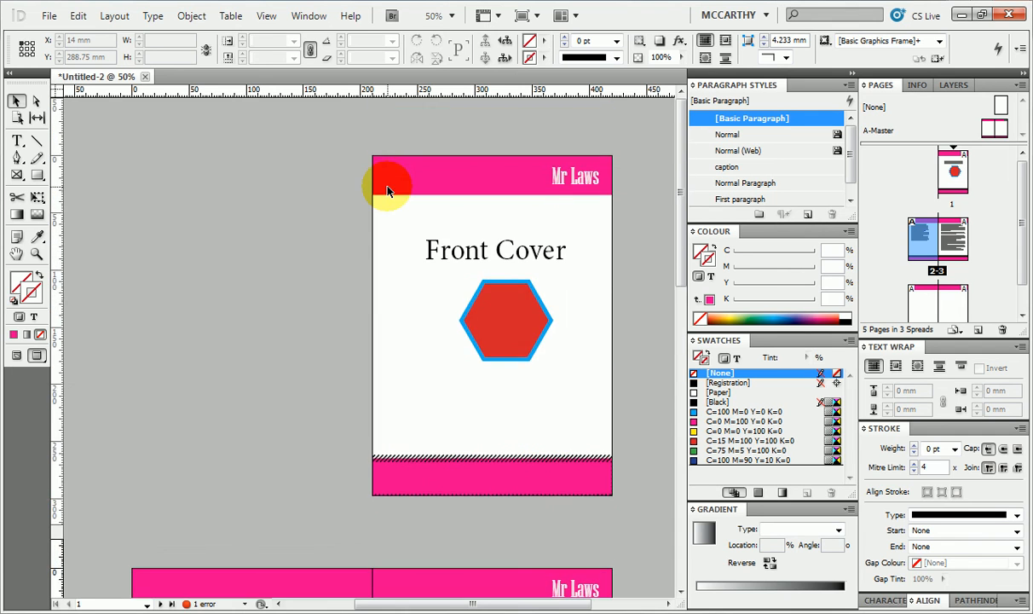
scroll(387, 189, "down", 10)
scroll(387, 189, "up", 5)
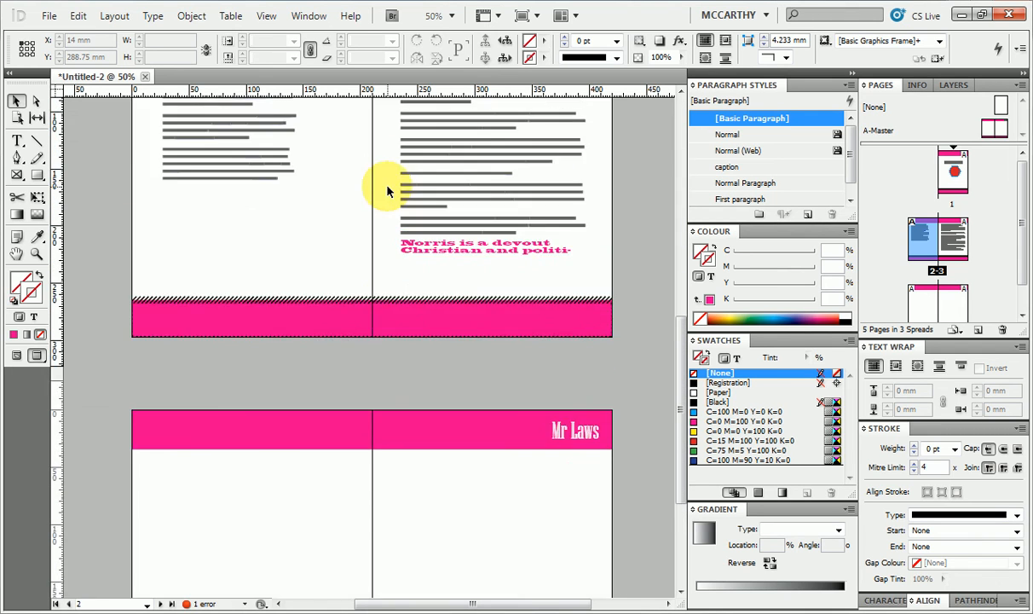
scroll(387, 191, "up", 5)
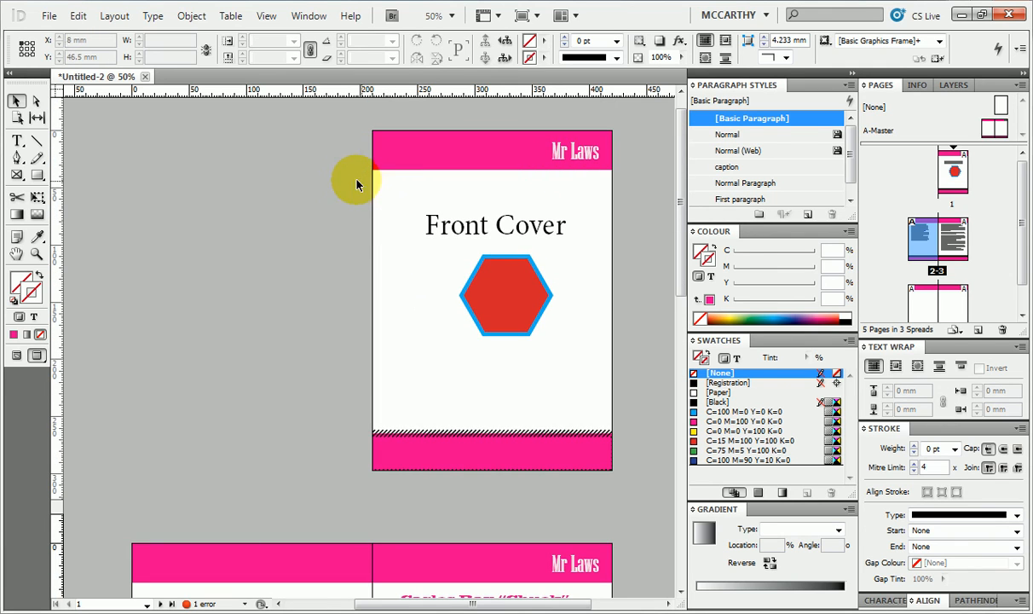
Step: Check the document's export options with Adobe PDF (Interactive) as the format, cancel without exporting, and return to the page 2-3 spread
left_click(50, 16)
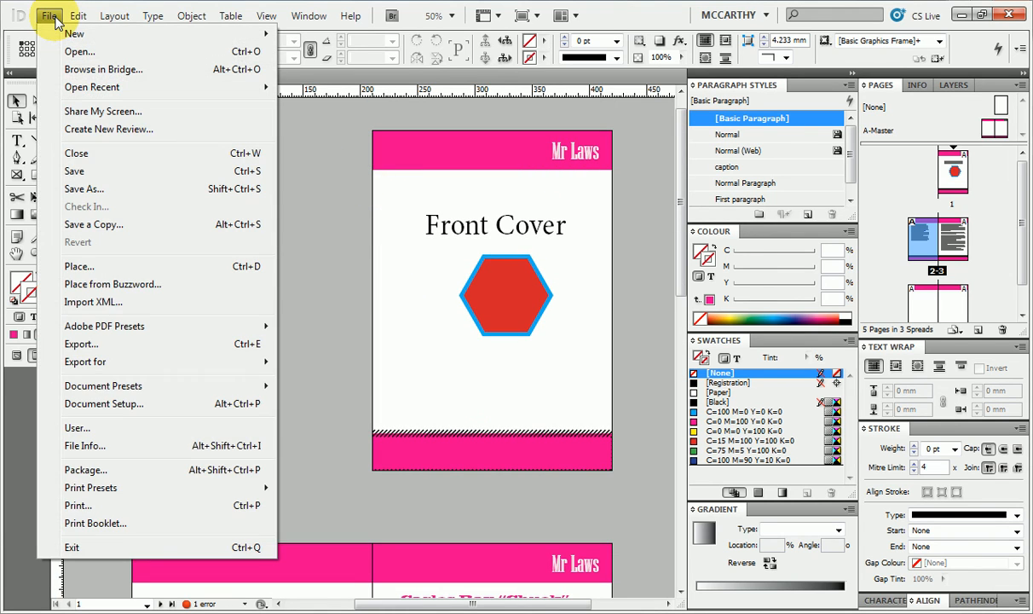
left_click(50, 16)
left_click(49, 16)
left_click(96, 342)
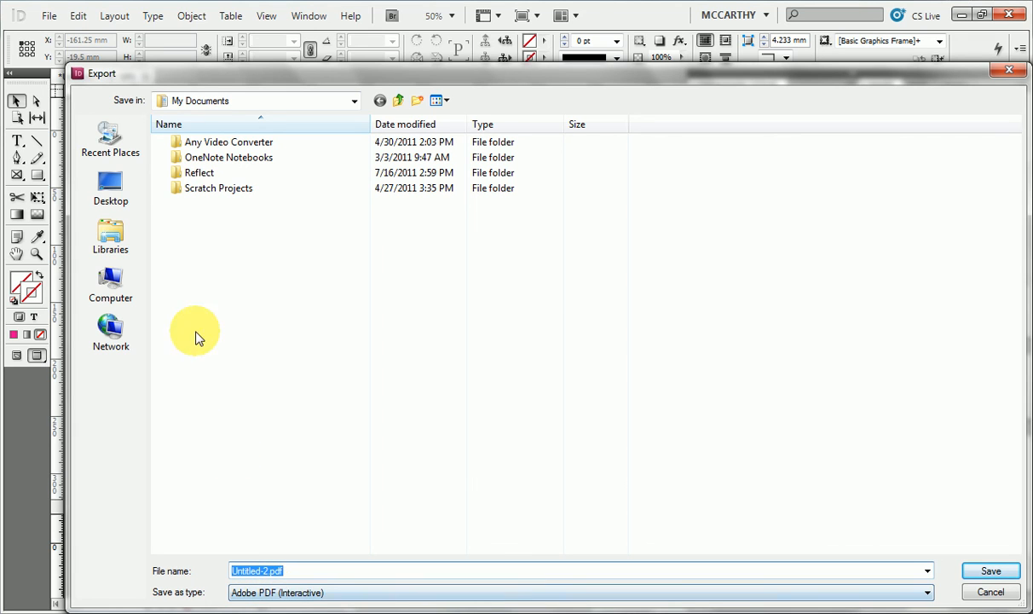
left_click(990, 592)
left_click(272, 223)
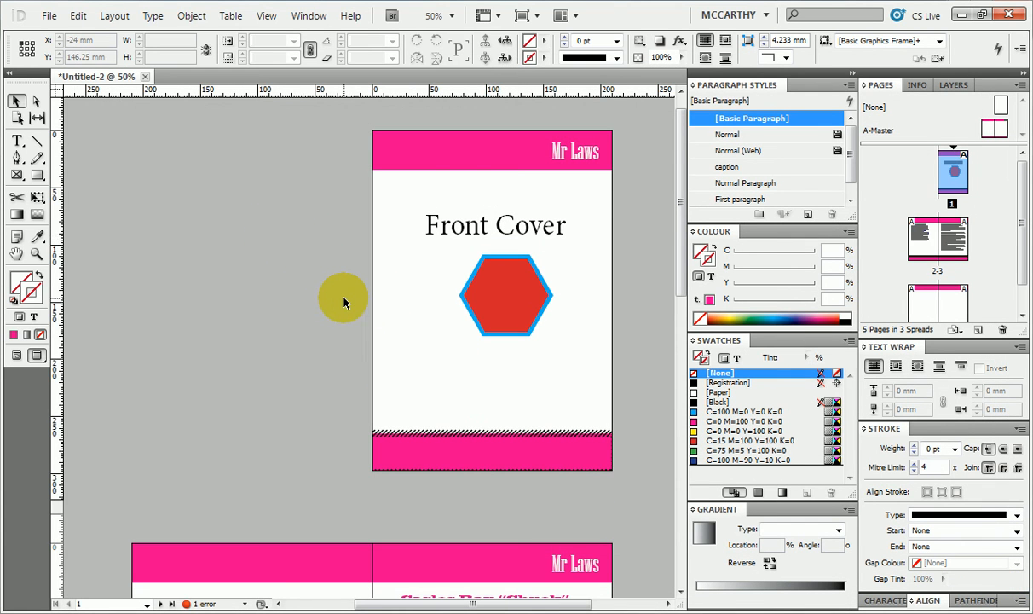
scroll(345, 303, "down", 5)
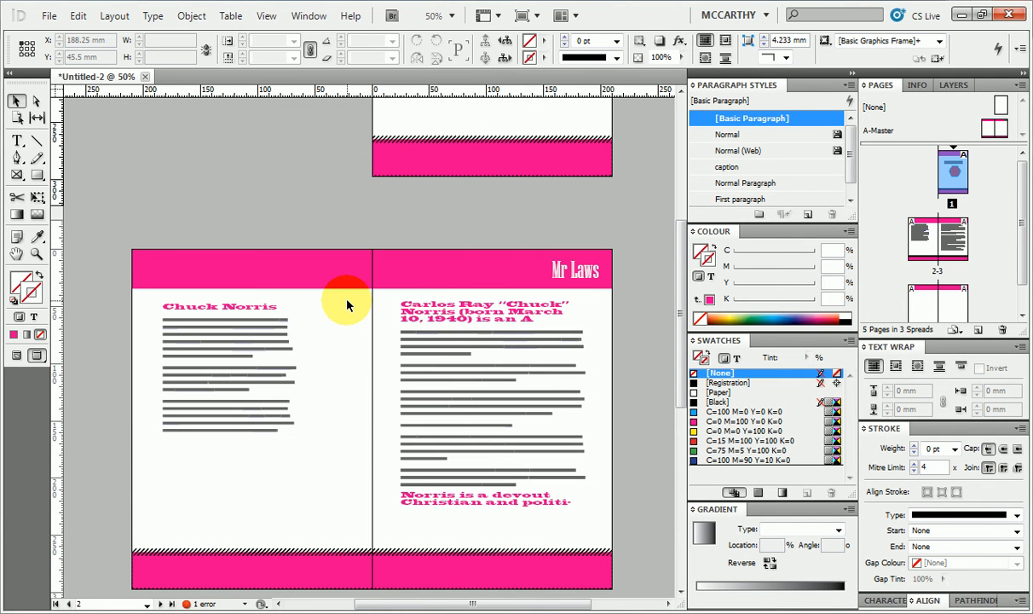